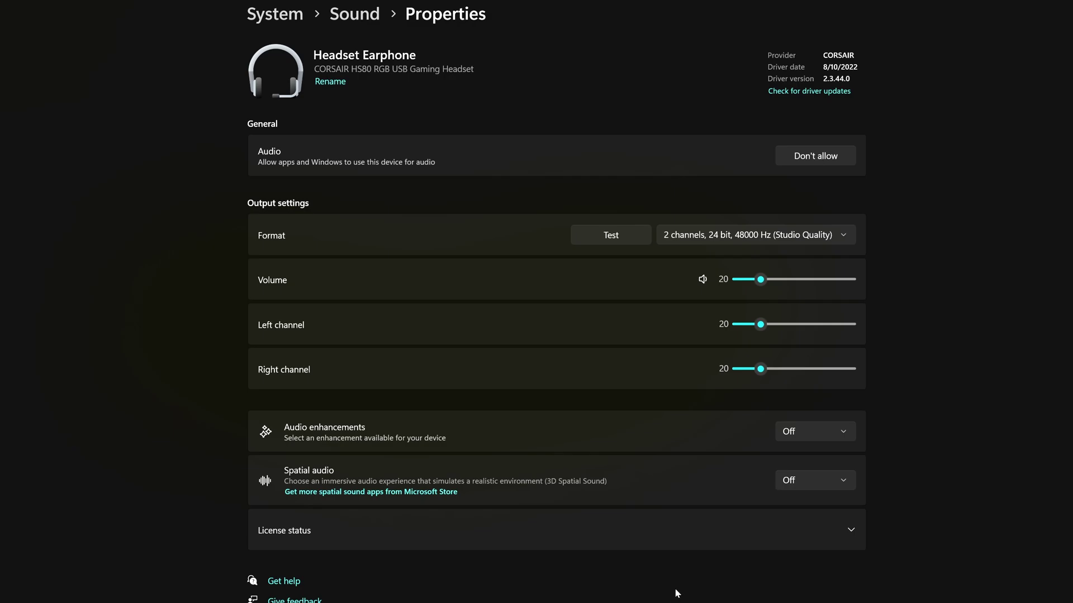
Set the headset's spatial audio to Dolby Atmos for Headphones, reselecting it to enable the Dolby Access audio settings.
{"action": "left_click", "coordinate": [795, 479]}
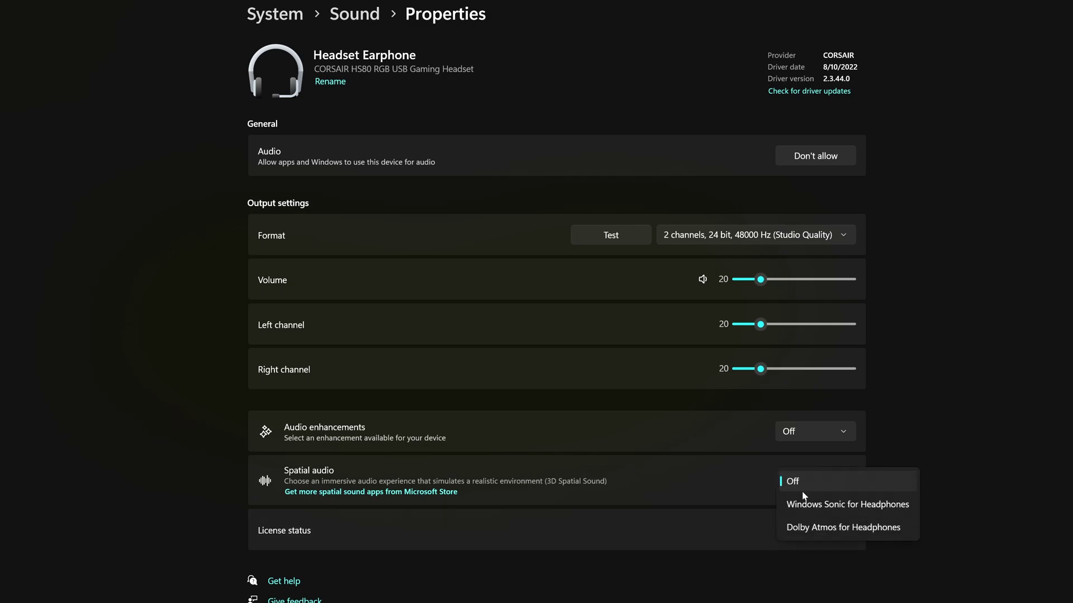
{"action": "left_click", "coordinate": [813, 531]}
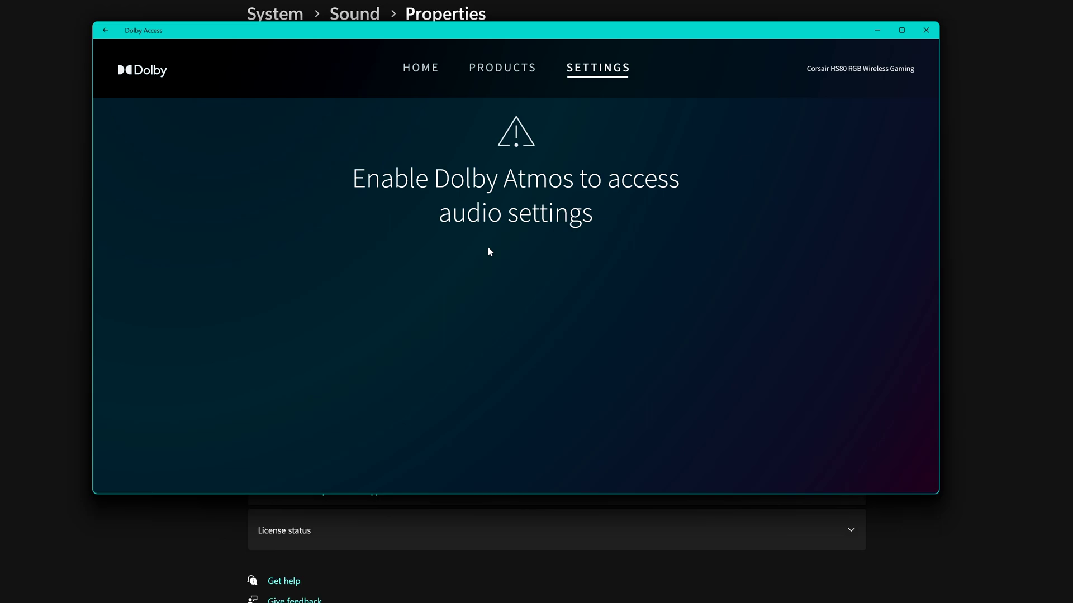
{"action": "left_click", "coordinate": [678, 543]}
{"action": "left_click", "coordinate": [799, 481]}
{"action": "left_click", "coordinate": [815, 533]}
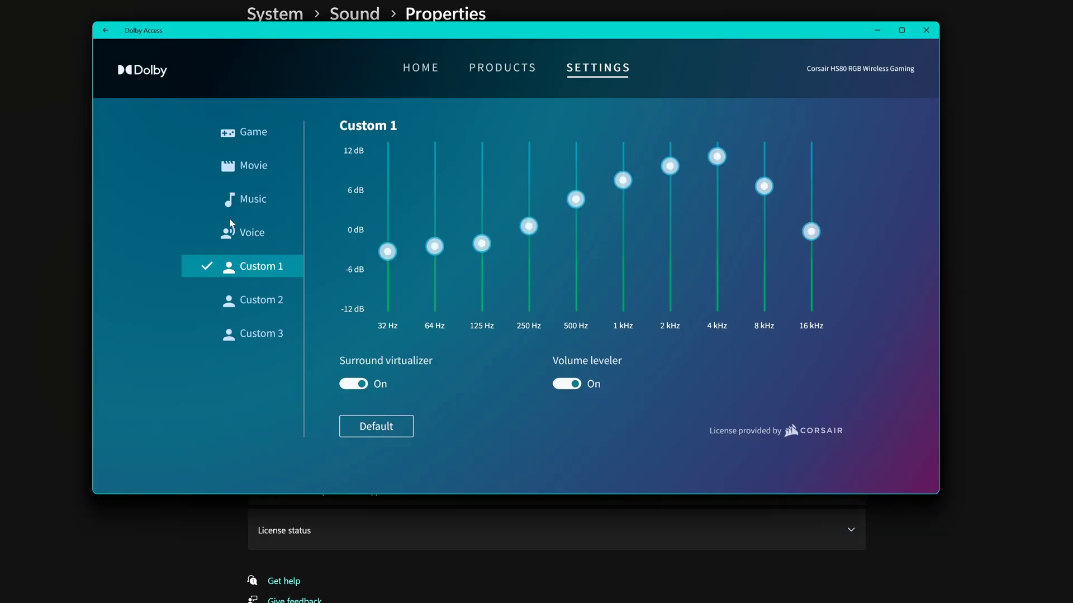
Select the Game profile, turn Performance mode off and turn it back on.
{"action": "left_click", "coordinate": [252, 131]}
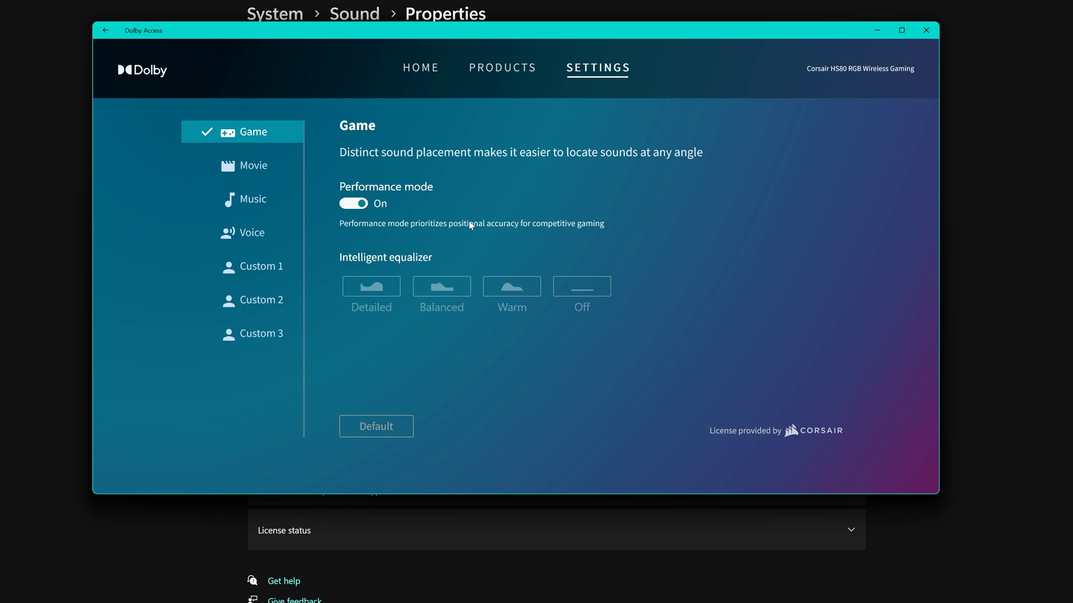
{"action": "left_click", "coordinate": [351, 207]}
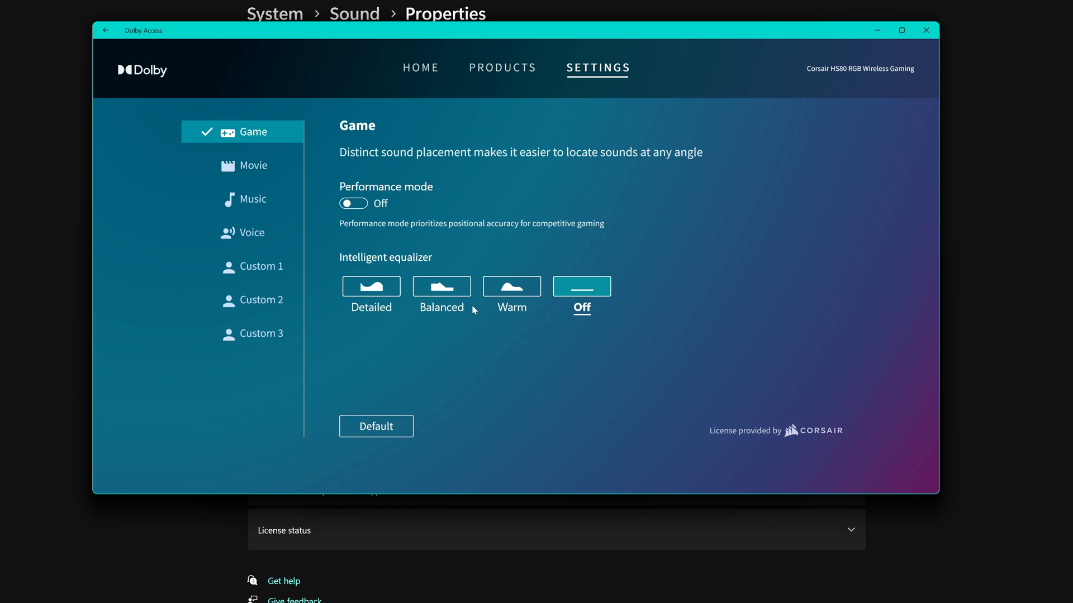
{"action": "left_click", "coordinate": [358, 205]}
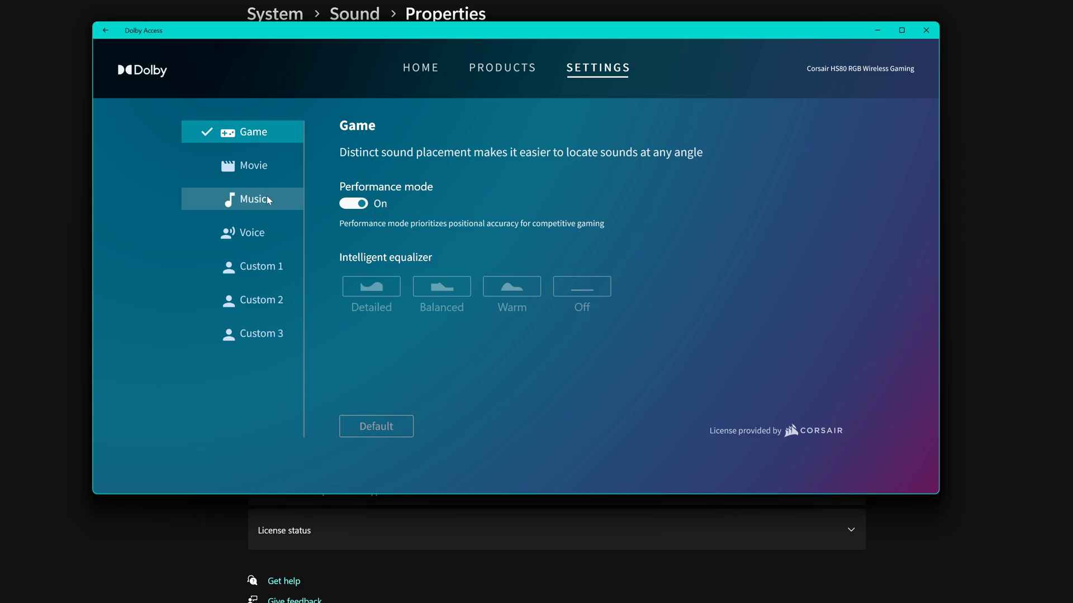
View the Movie profile, switch to the Music profile and set its Intelligent equalizer to Balanced.
{"action": "left_click", "coordinate": [270, 172]}
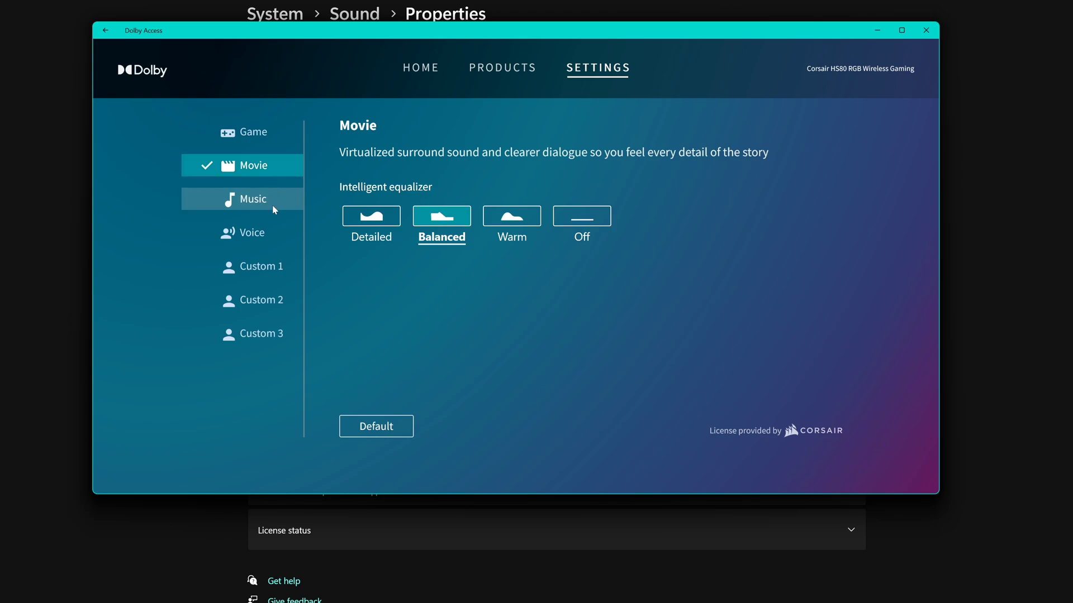
{"action": "left_click", "coordinate": [270, 200]}
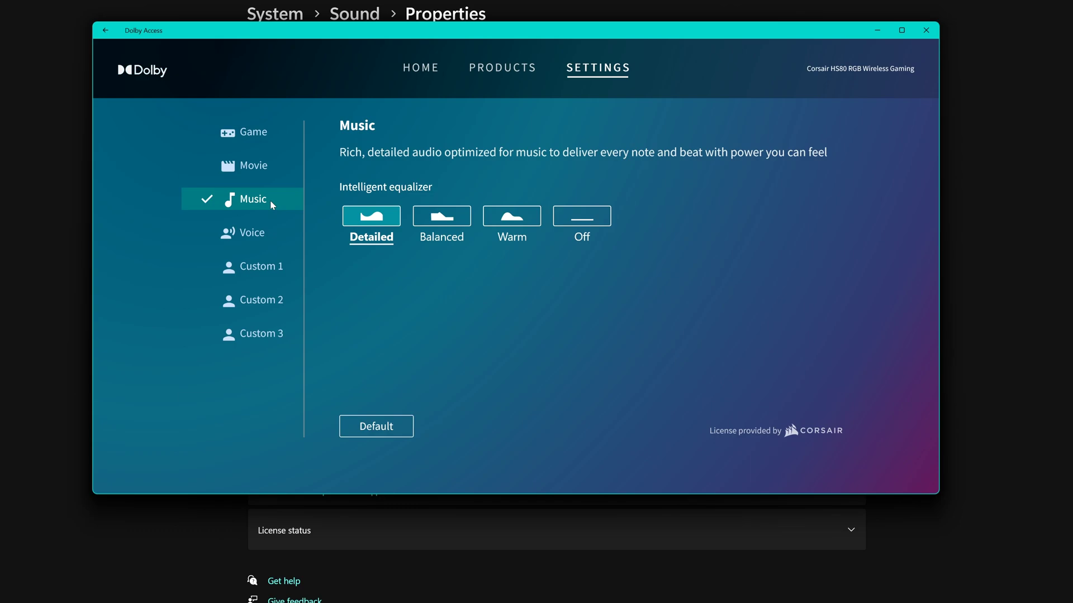
{"action": "left_click", "coordinate": [445, 221]}
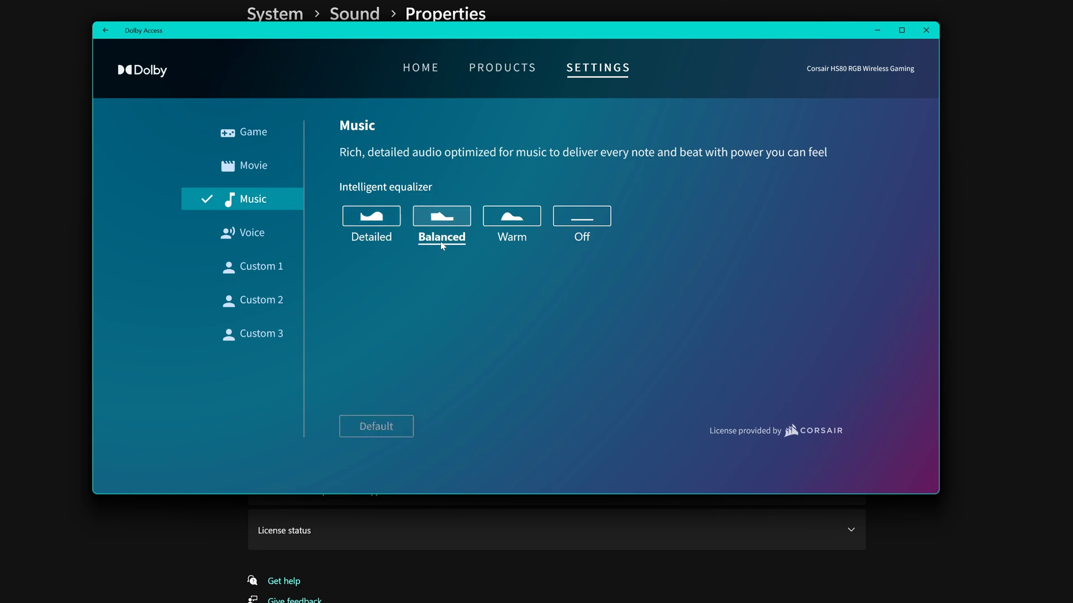
Look at the Voice profile and compare the equalizer curves of Custom 1, Custom 2 and Custom 3.
{"action": "left_click", "coordinate": [261, 236]}
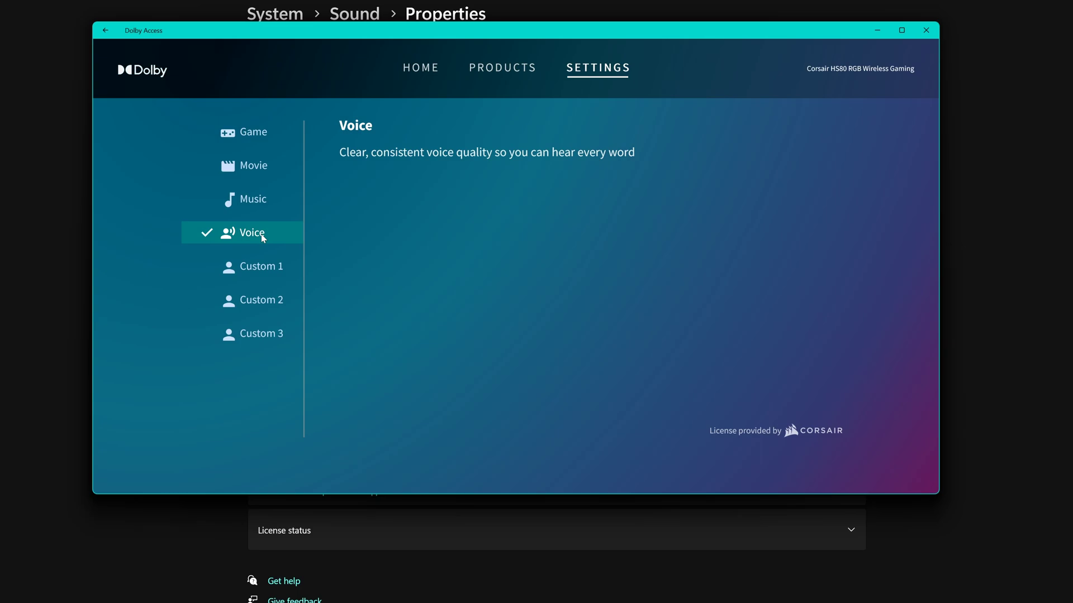
{"action": "left_click", "coordinate": [267, 266]}
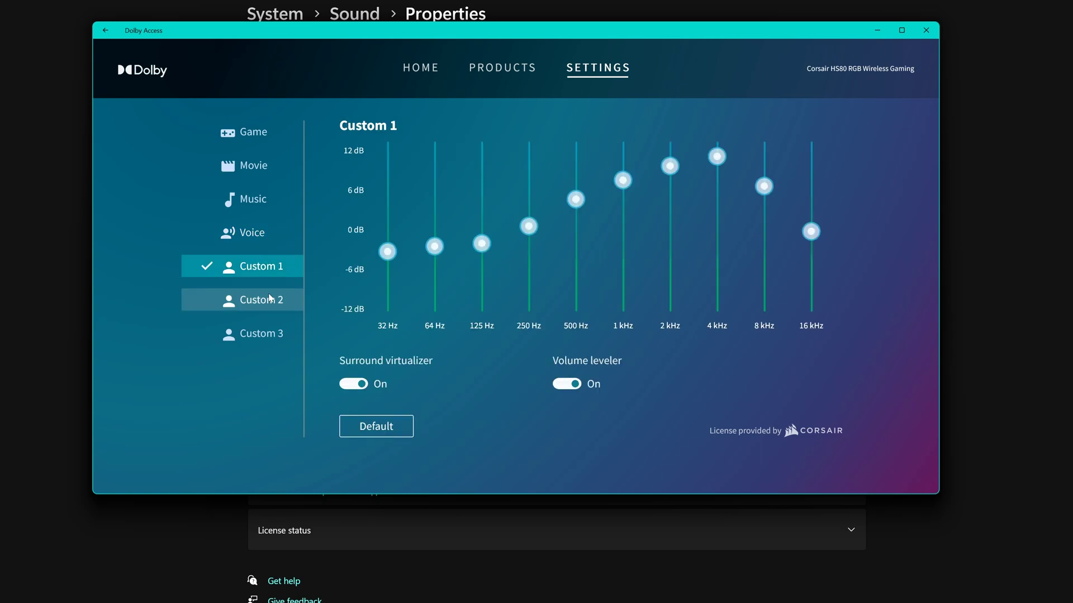
{"action": "left_click", "coordinate": [274, 336]}
{"action": "left_click", "coordinate": [269, 300]}
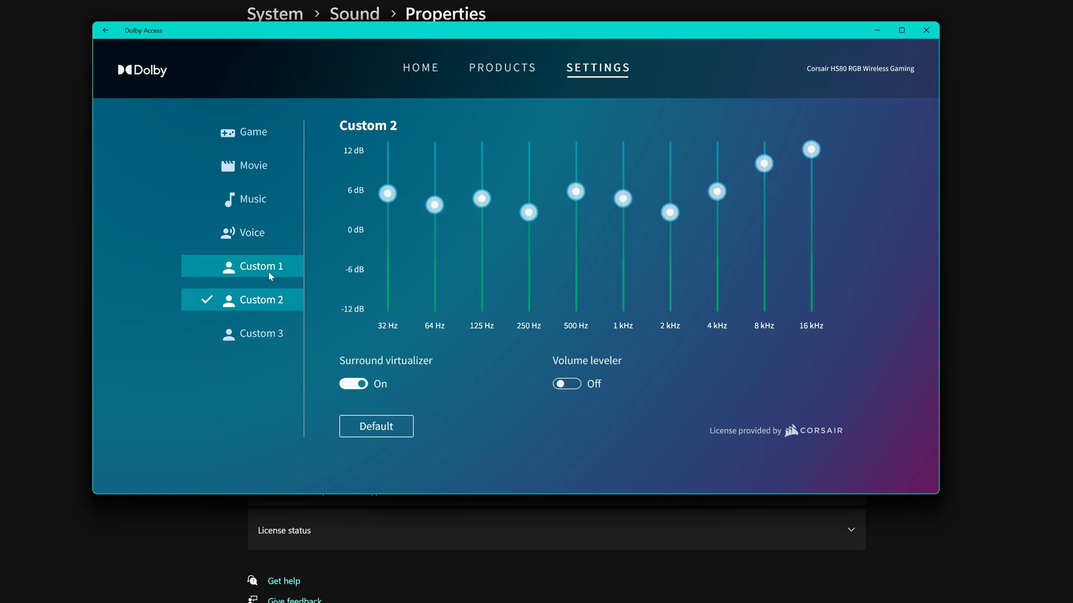
{"action": "left_click", "coordinate": [271, 274]}
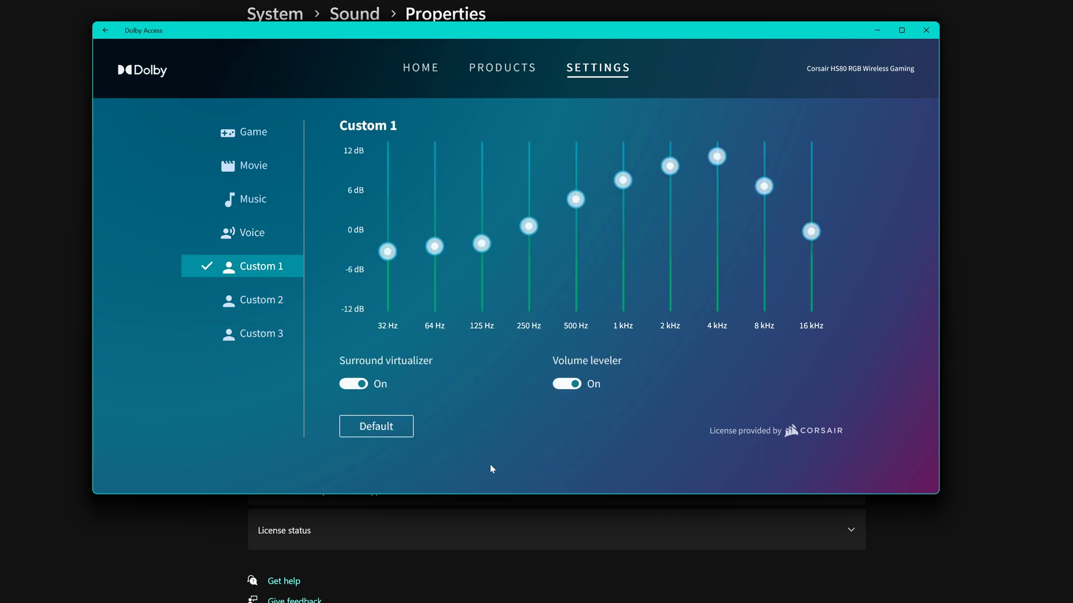
Reset the Custom 1 equalizer to default and lower 32 Hz to about -4 dB and 64 Hz to about -1 dB.
{"action": "left_click", "coordinate": [391, 429]}
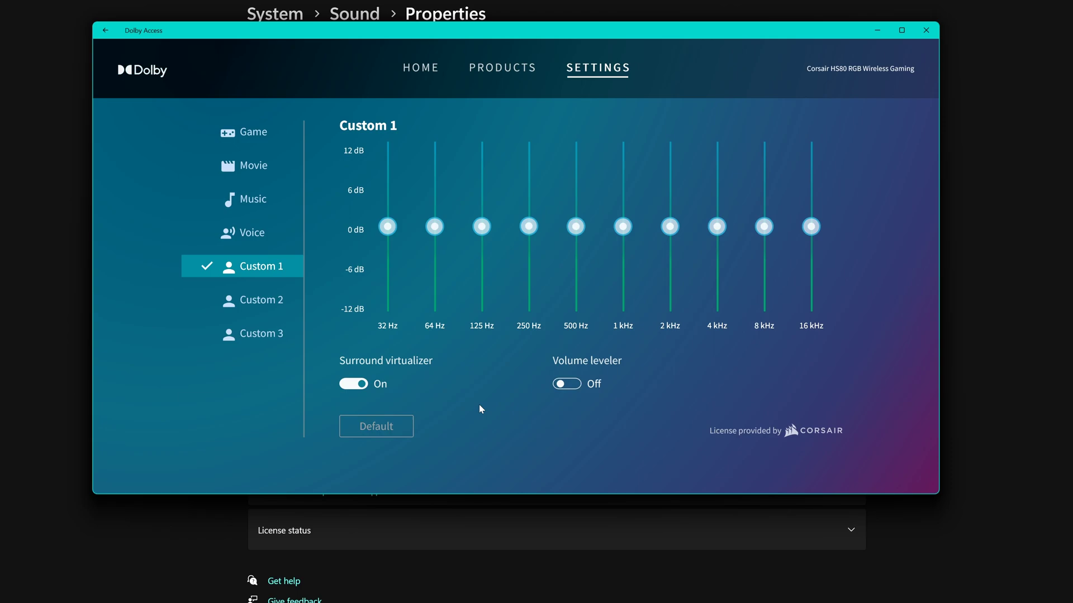
{"action": "left_click_drag", "start_coordinate": [387, 226], "coordinate": [384, 251]}
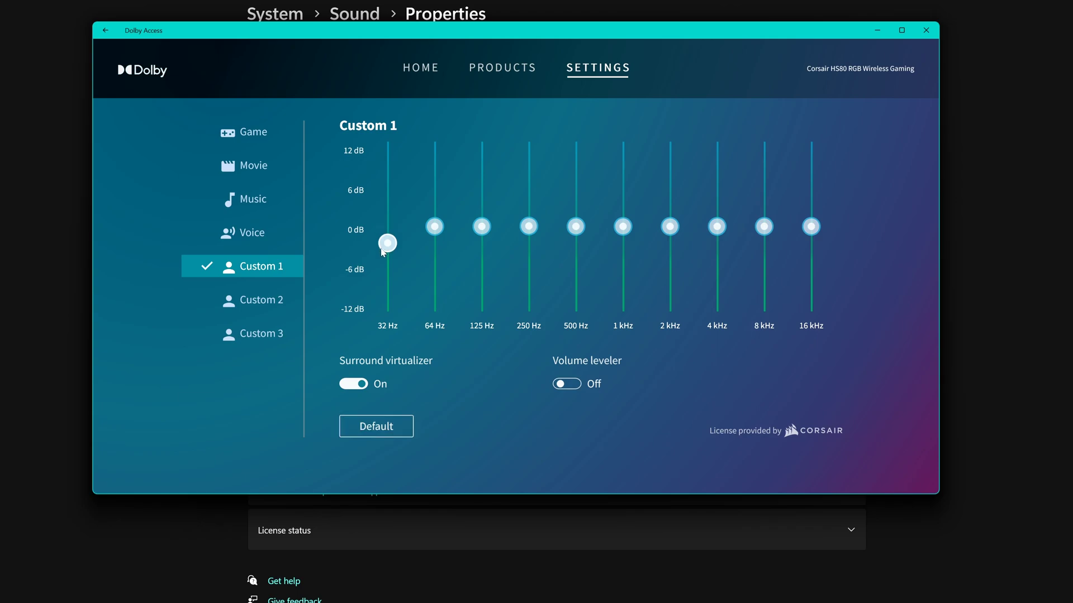
{"action": "left_click_drag", "start_coordinate": [434, 226], "coordinate": [384, 260]}
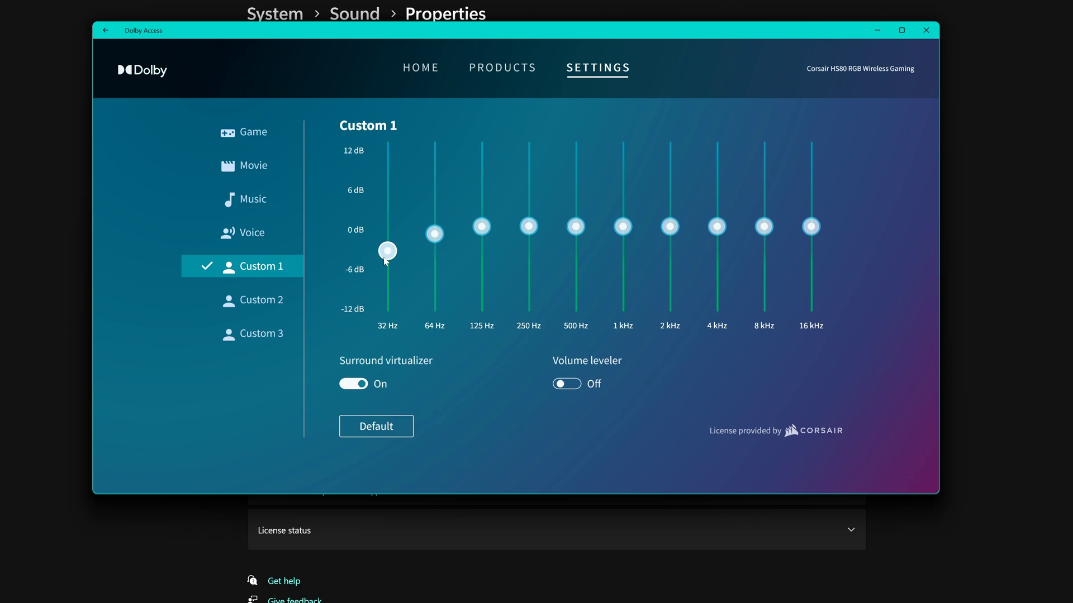
Compare the Custom 3, Custom 2 and Game profiles with Custom 1 and return to Custom 1.
{"action": "left_click", "coordinate": [260, 333]}
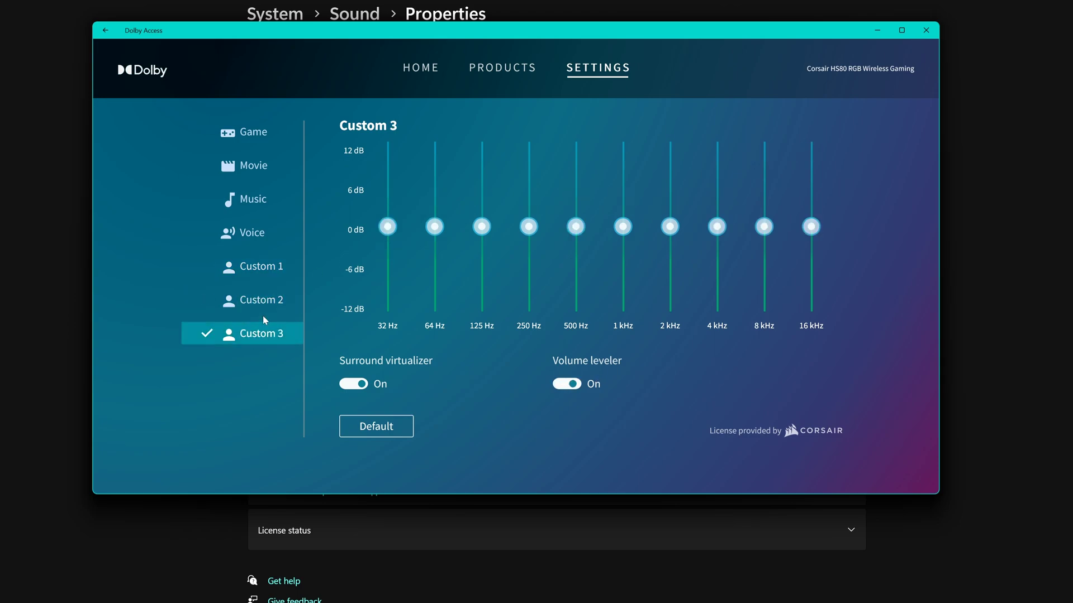
{"action": "left_click", "coordinate": [258, 272]}
{"action": "left_click", "coordinate": [253, 300]}
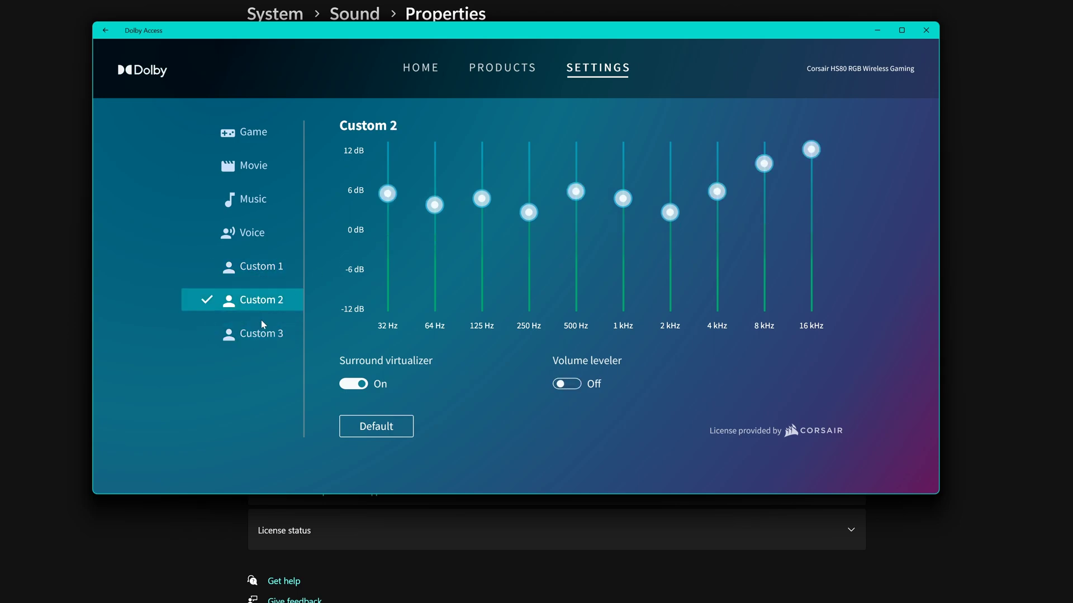
{"action": "left_click", "coordinate": [255, 340]}
{"action": "left_click", "coordinate": [275, 273]}
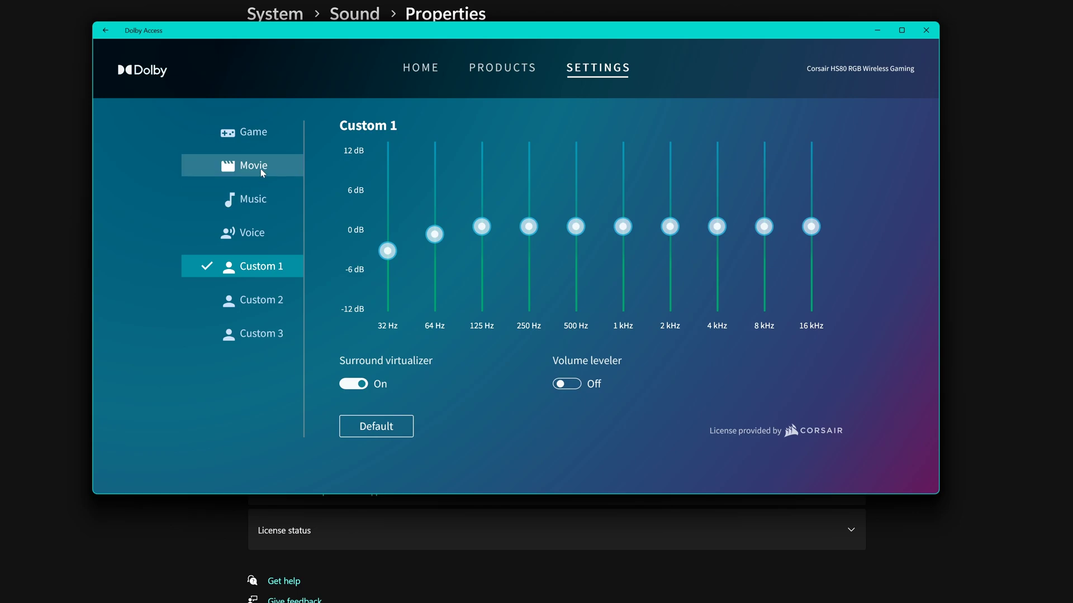
{"action": "left_click", "coordinate": [258, 137]}
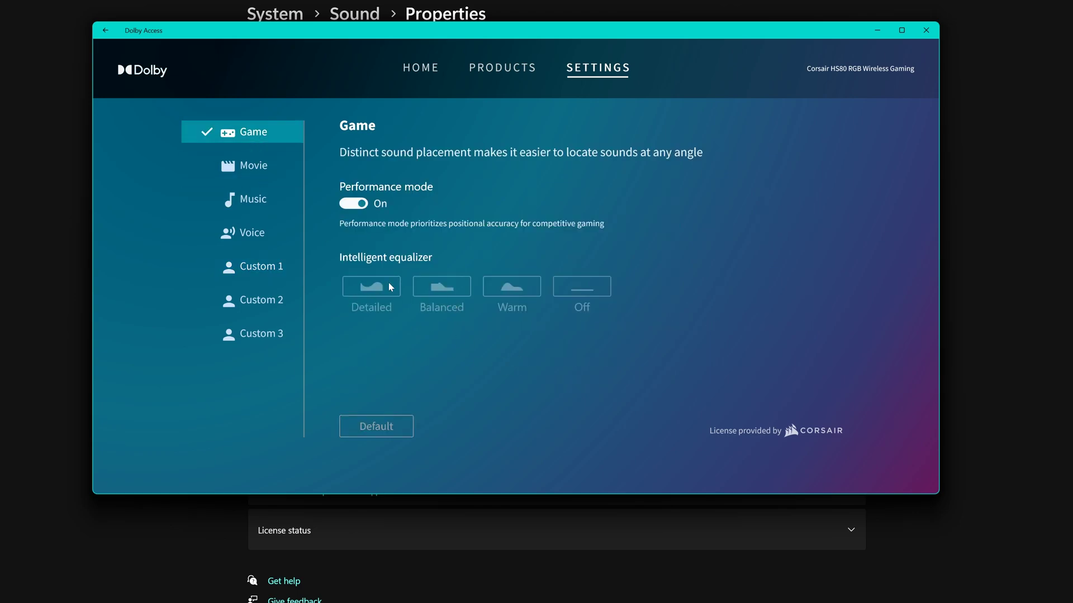
{"action": "left_click", "coordinate": [249, 273]}
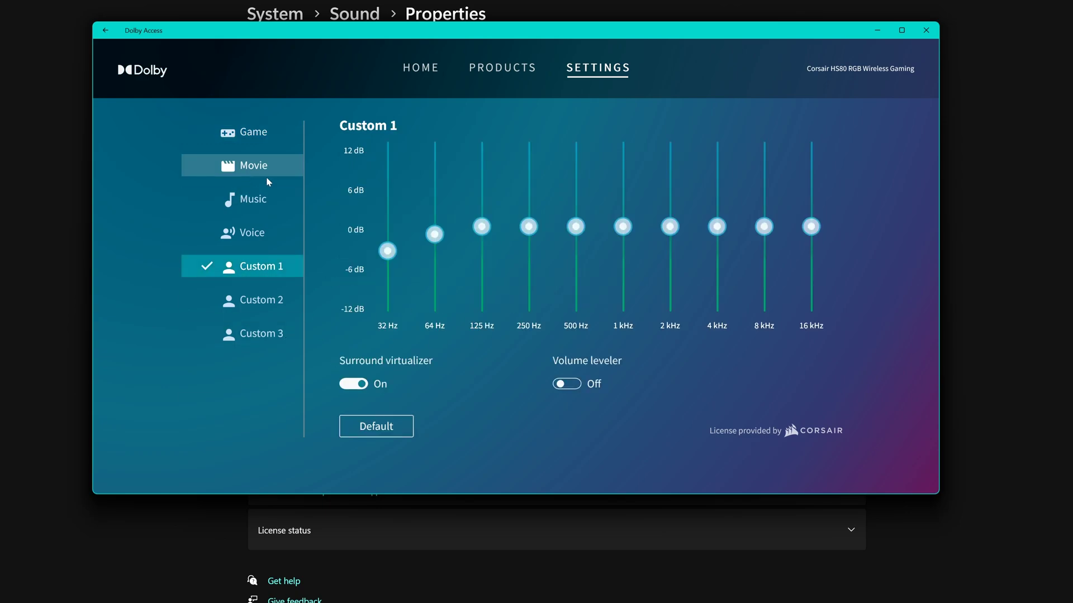
In Custom 1, raise 16 kHz, 8 kHz and 4 kHz to about 6 dB and 2 kHz to about 3 dB.
{"action": "left_click_drag", "start_coordinate": [811, 226], "coordinate": [811, 187]}
{"action": "left_click_drag", "start_coordinate": [764, 227], "coordinate": [764, 188]}
{"action": "left_click_drag", "start_coordinate": [717, 226], "coordinate": [719, 188]}
{"action": "left_click_drag", "start_coordinate": [669, 226], "coordinate": [670, 204]}
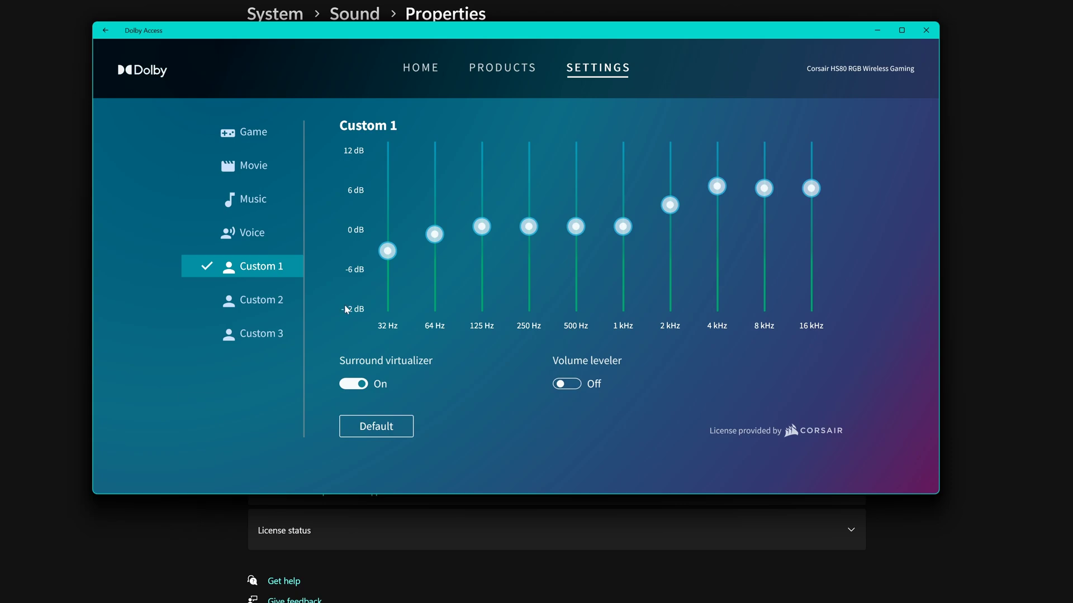
Look through the Custom 2, Voice and Music profiles, ending with the Movie profile selected.
{"action": "left_click", "coordinate": [246, 305]}
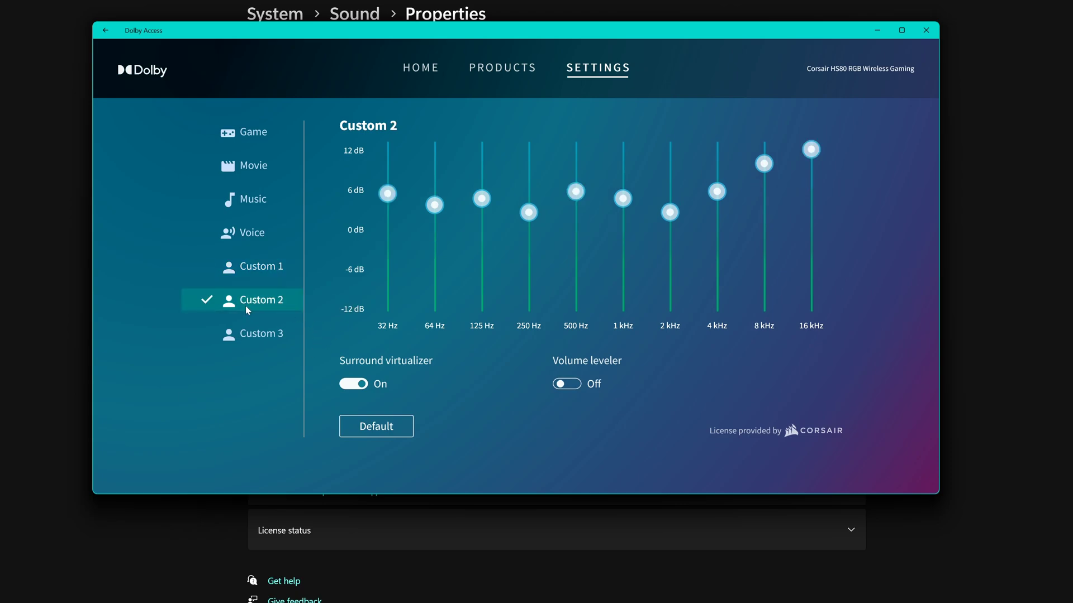
{"action": "left_click", "coordinate": [254, 237]}
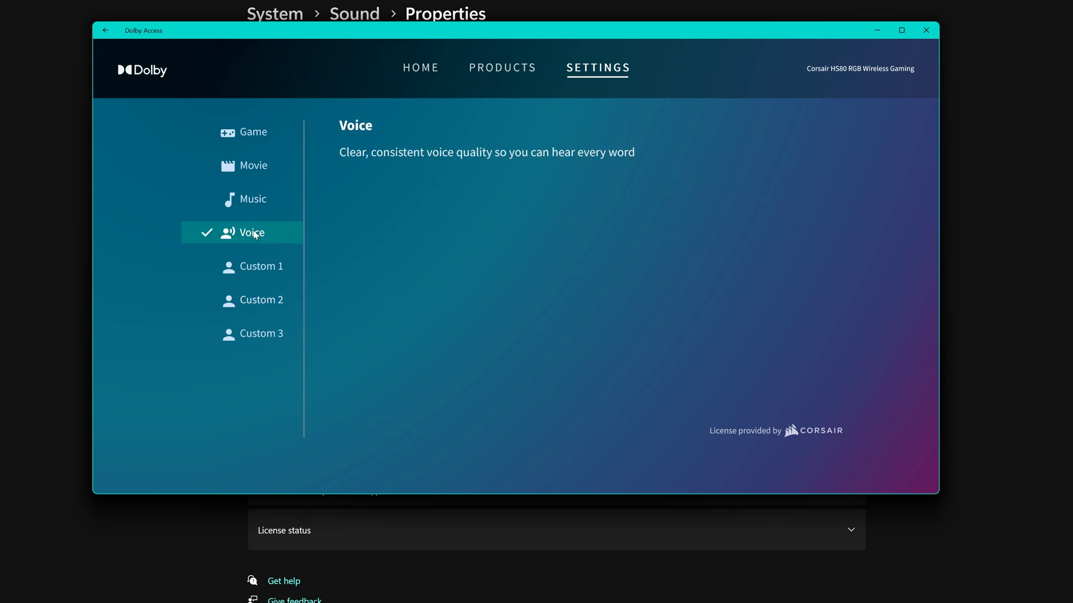
{"action": "left_click", "coordinate": [241, 176]}
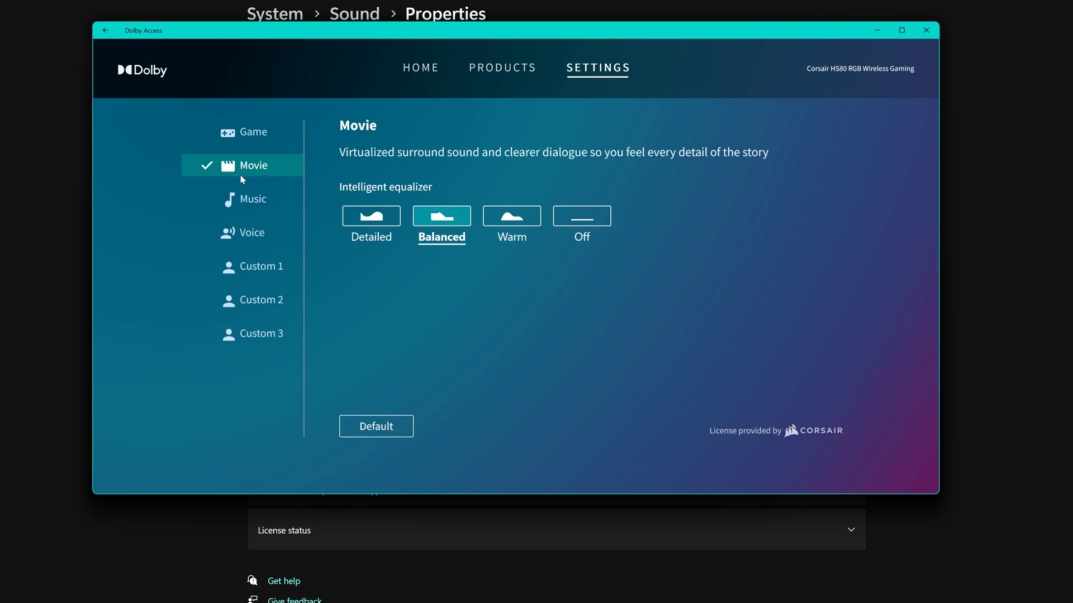
{"action": "left_click", "coordinate": [260, 200]}
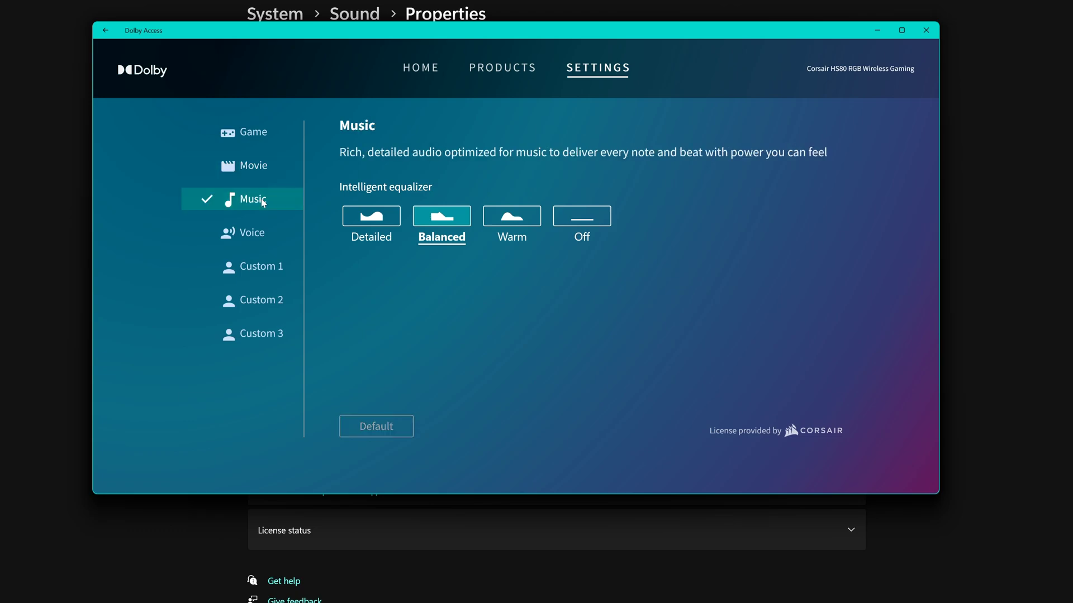
{"action": "left_click", "coordinate": [259, 167]}
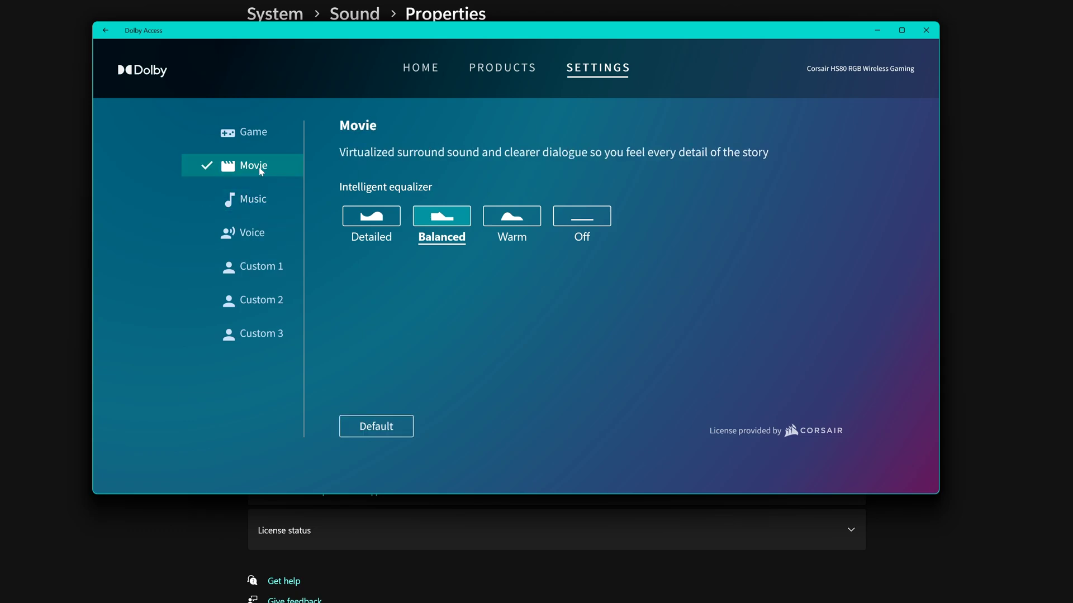
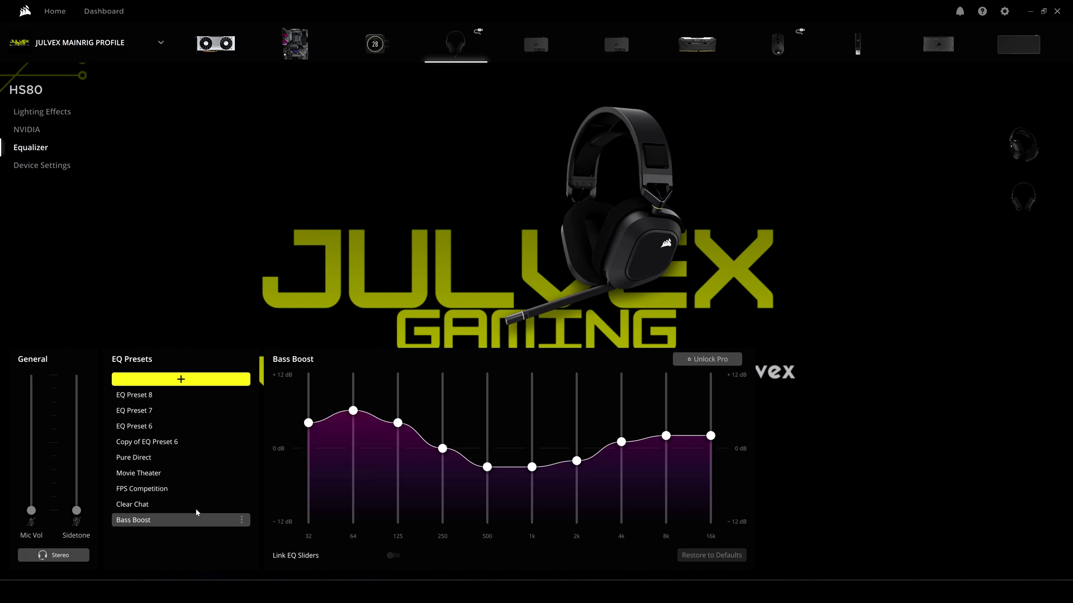
Switch to Corsair iCUE and examine the Clear Chat, FPS Competition, Movie Theater, Pure Direct and EQ Preset 8 curves for the HS80.
{"action": "left_click", "coordinate": [146, 505]}
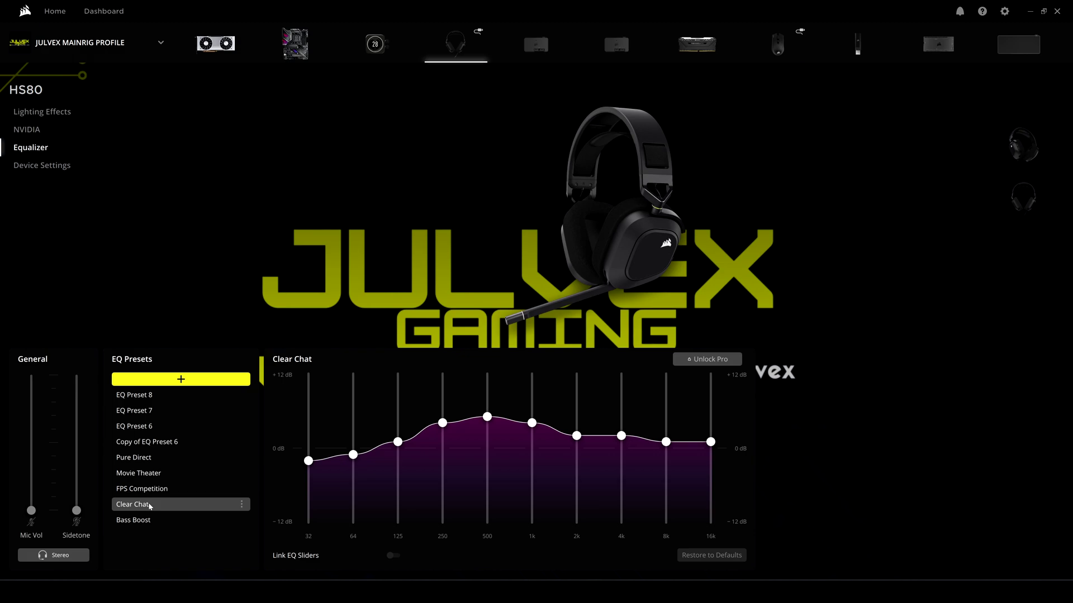
{"action": "left_click", "coordinate": [133, 490]}
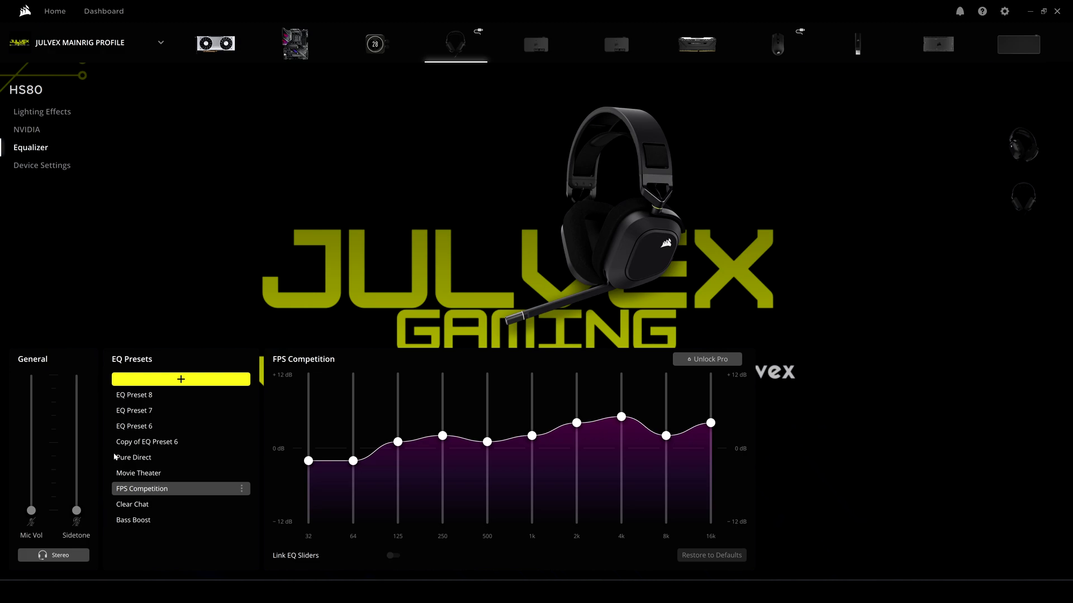
{"action": "left_click", "coordinate": [155, 476]}
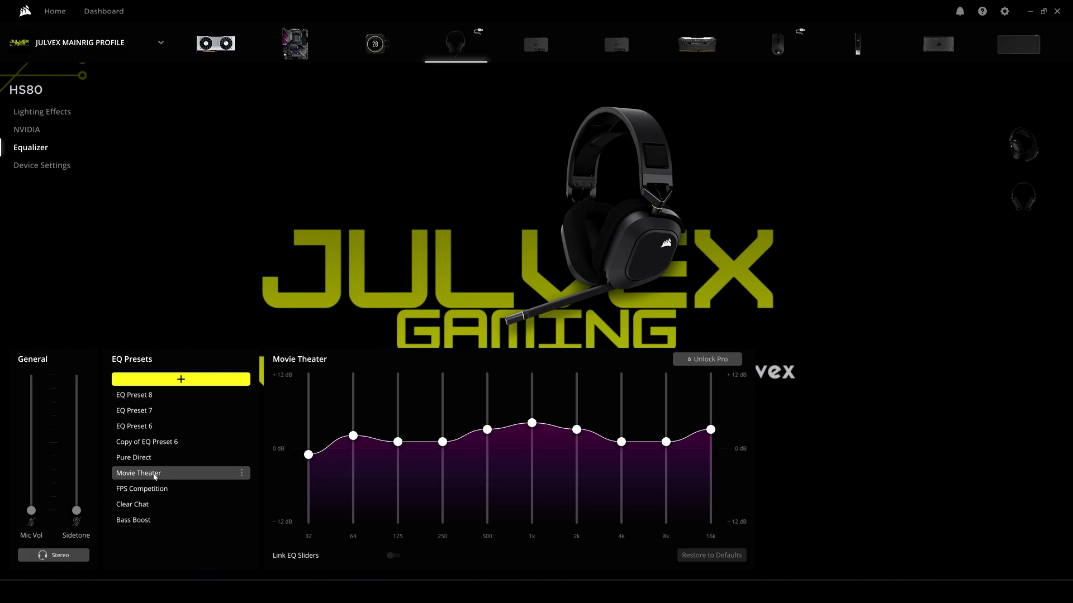
{"action": "left_click", "coordinate": [146, 461]}
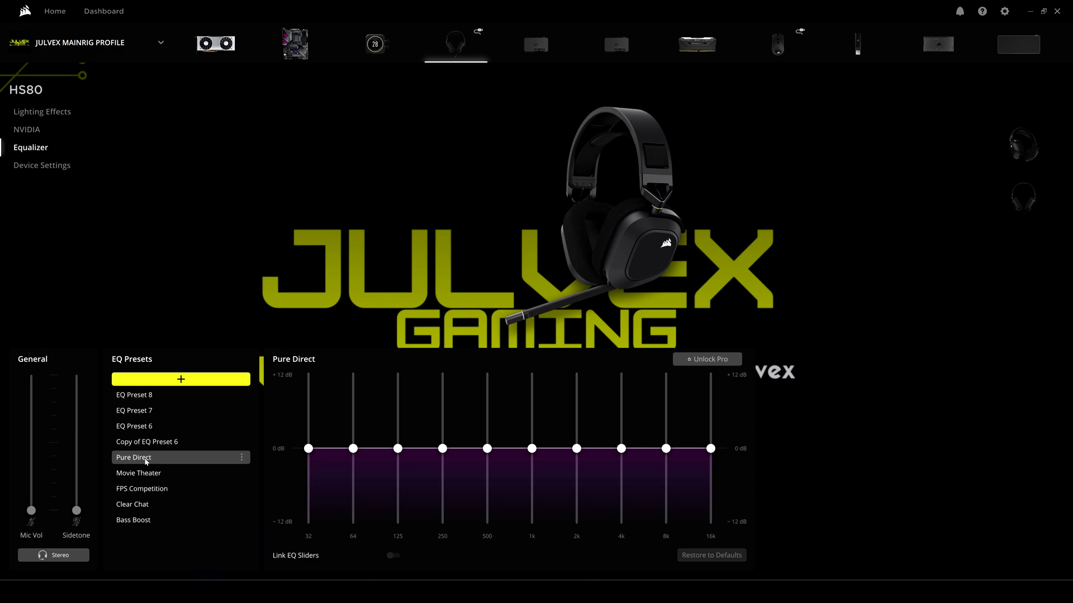
{"action": "left_click", "coordinate": [226, 395]}
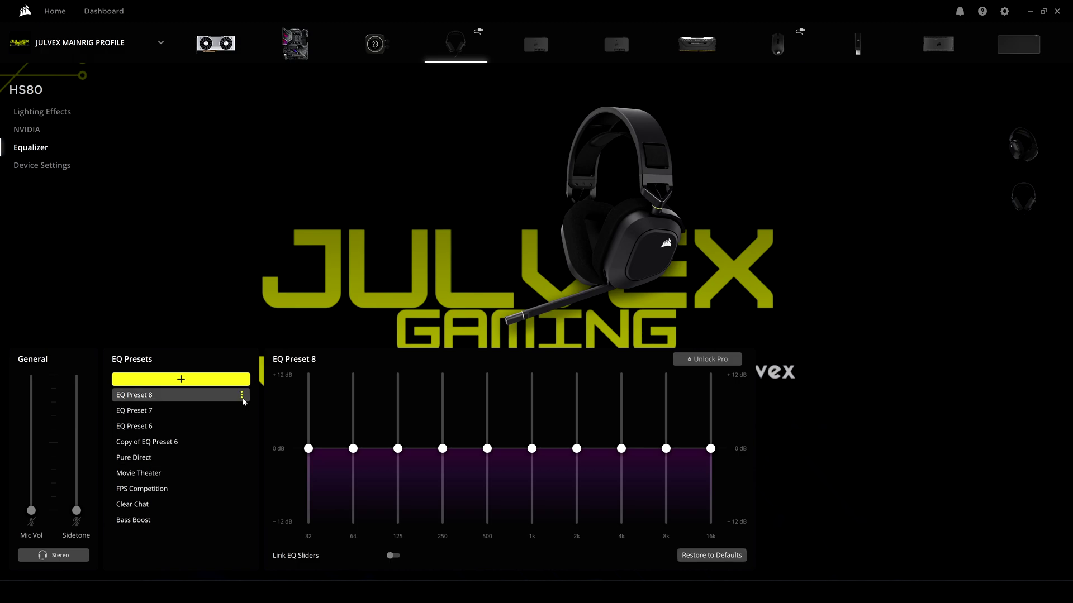
Add a new EQ preset for the HS80 and lower its 32 Hz band to -3 dB.
{"action": "left_click", "coordinate": [184, 376]}
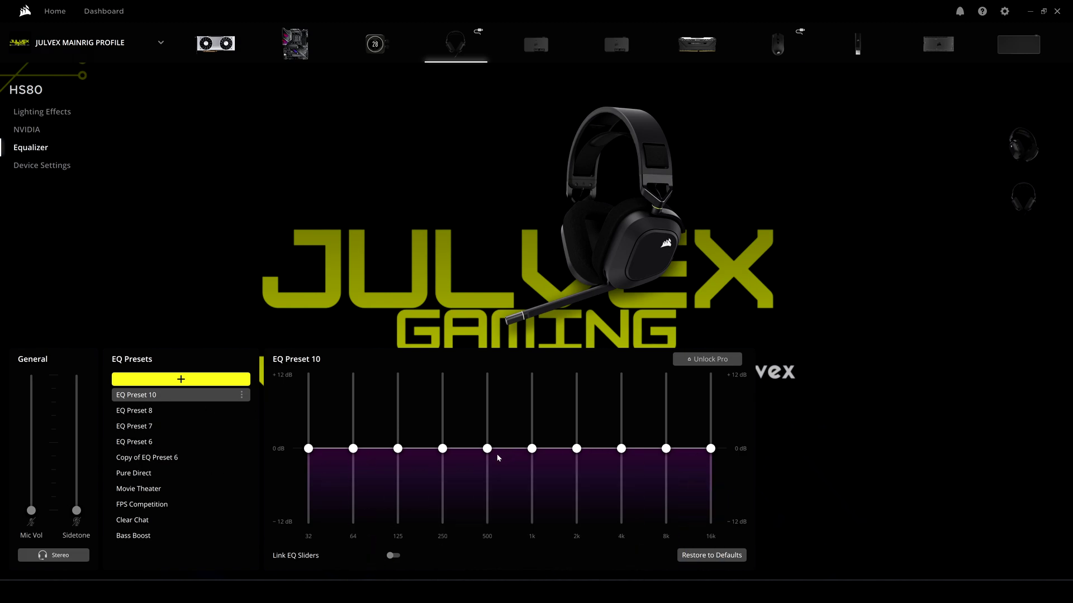
{"action": "mouse_move", "coordinate": [310, 451]}
{"action": "left_click_drag", "start_coordinate": [310, 452], "coordinate": [309, 467]}
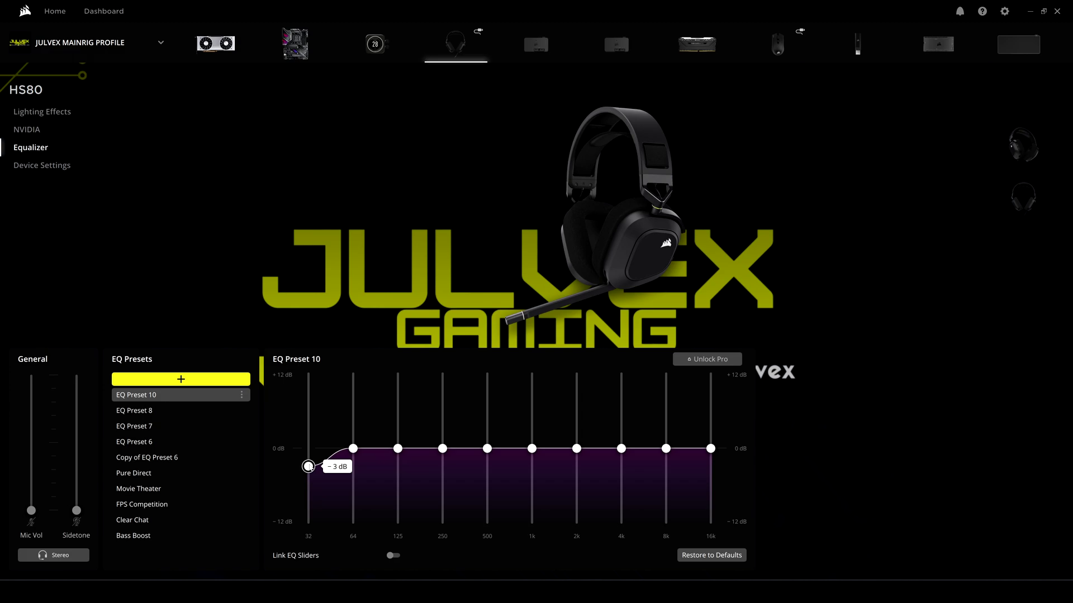
In EQ Preset 10, lower 64 Hz to about -3 dB and 125 Hz to about -1 dB, and raise 500 Hz to 4 dB.
{"action": "left_click_drag", "start_coordinate": [309, 466], "coordinate": [309, 467]}
{"action": "left_click_drag", "start_coordinate": [353, 448], "coordinate": [398, 456]}
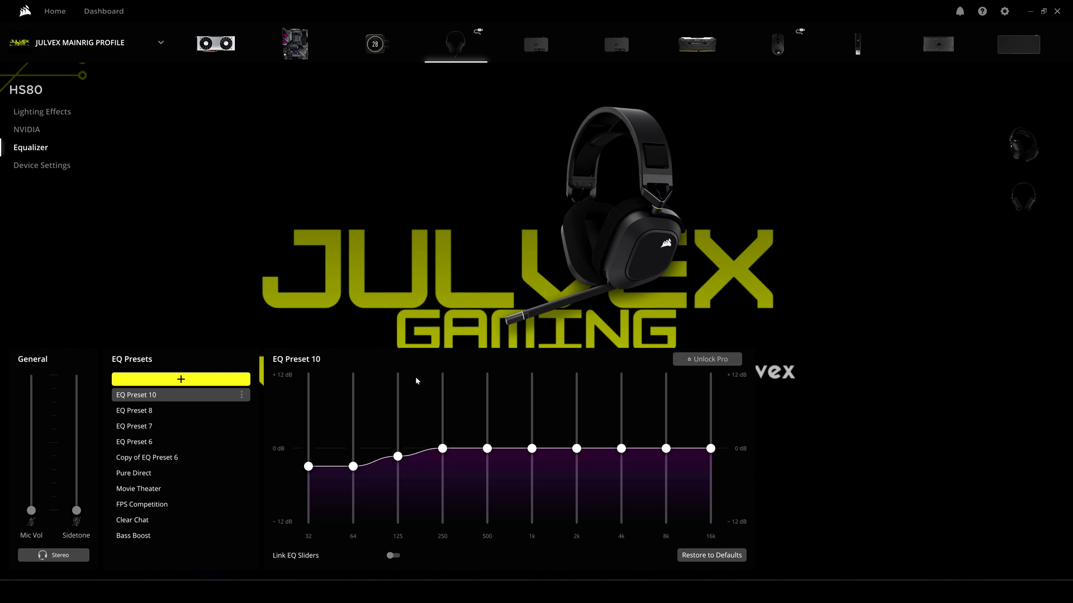
{"action": "mouse_move", "coordinate": [443, 449]}
{"action": "mouse_move", "coordinate": [625, 455]}
{"action": "left_click_drag", "start_coordinate": [488, 449], "coordinate": [487, 426]}
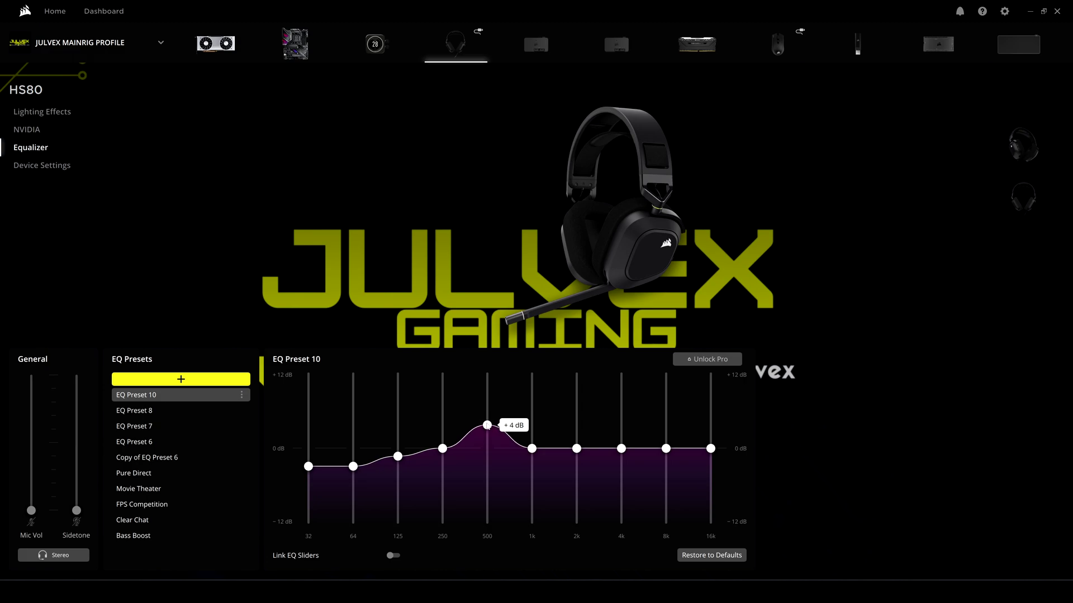
Raise 1 kHz and 2 kHz to about 9 dB, 4 kHz to about 6 dB and 8 kHz to 2 dB in EQ Preset 10.
{"action": "mouse_move", "coordinate": [532, 449]}
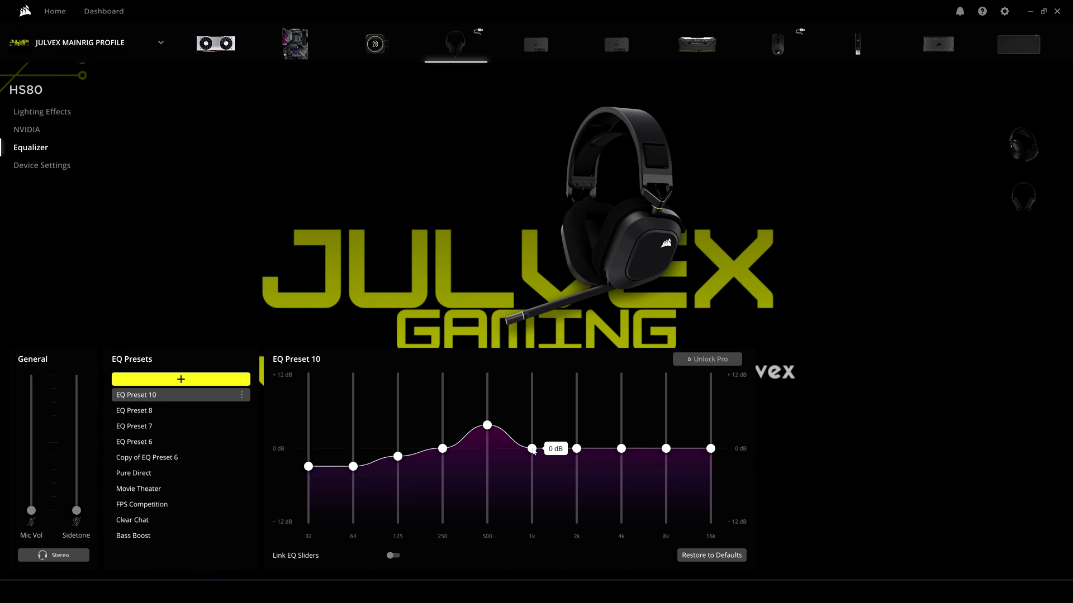
{"action": "left_click_drag", "start_coordinate": [532, 449], "coordinate": [532, 391]}
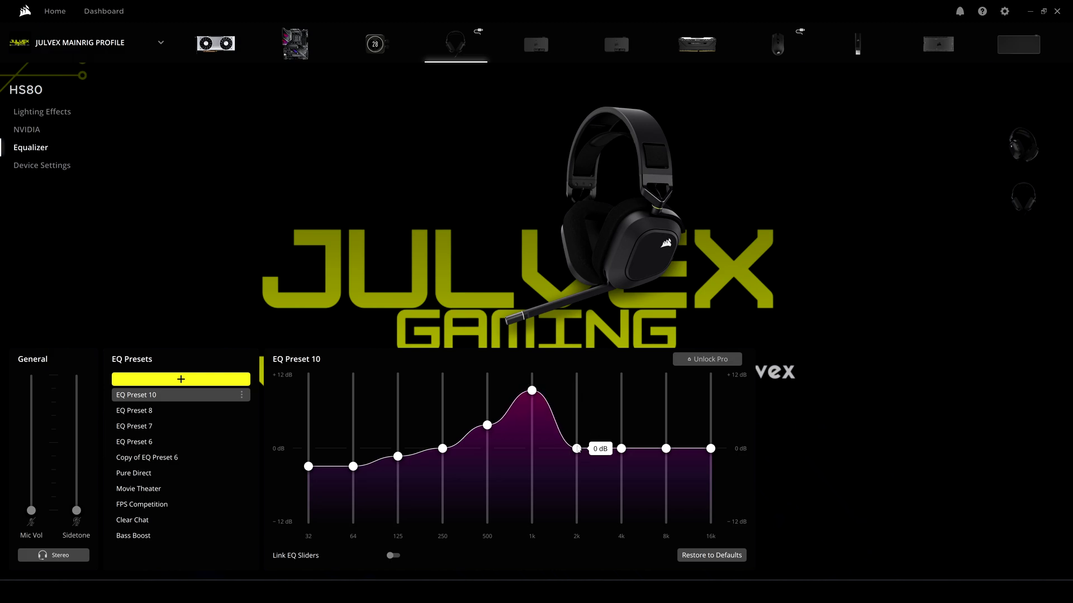
{"action": "left_click_drag", "start_coordinate": [577, 448], "coordinate": [577, 390]}
{"action": "left_click_drag", "start_coordinate": [624, 452], "coordinate": [621, 433]}
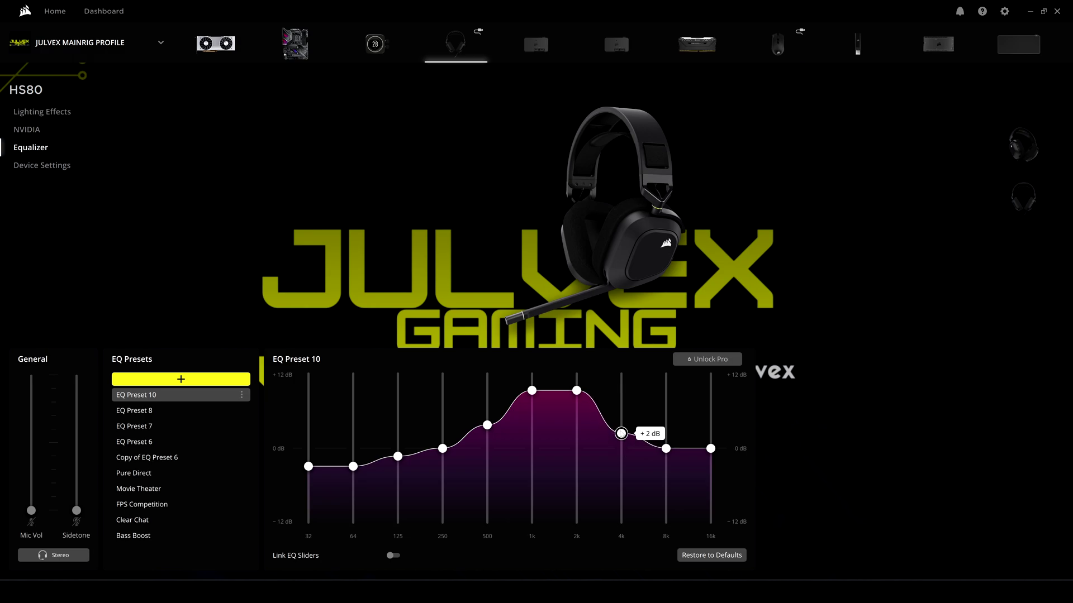
{"action": "left_click_drag", "start_coordinate": [621, 434], "coordinate": [621, 433]}
{"action": "left_click_drag", "start_coordinate": [621, 434], "coordinate": [621, 413]}
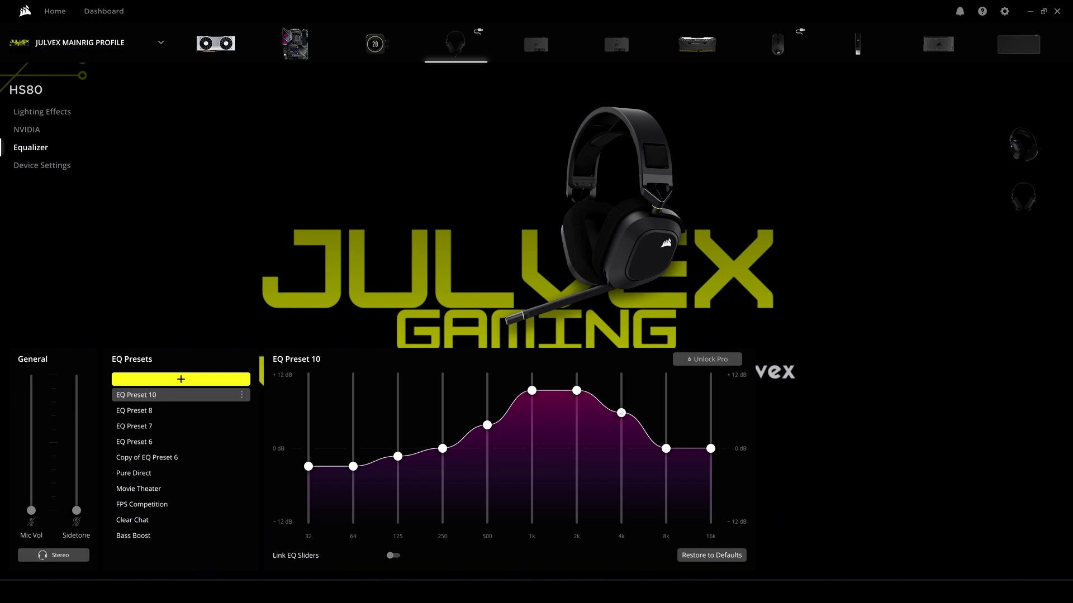
{"action": "mouse_move", "coordinate": [666, 449]}
{"action": "left_click_drag", "start_coordinate": [667, 449], "coordinate": [666, 438]}
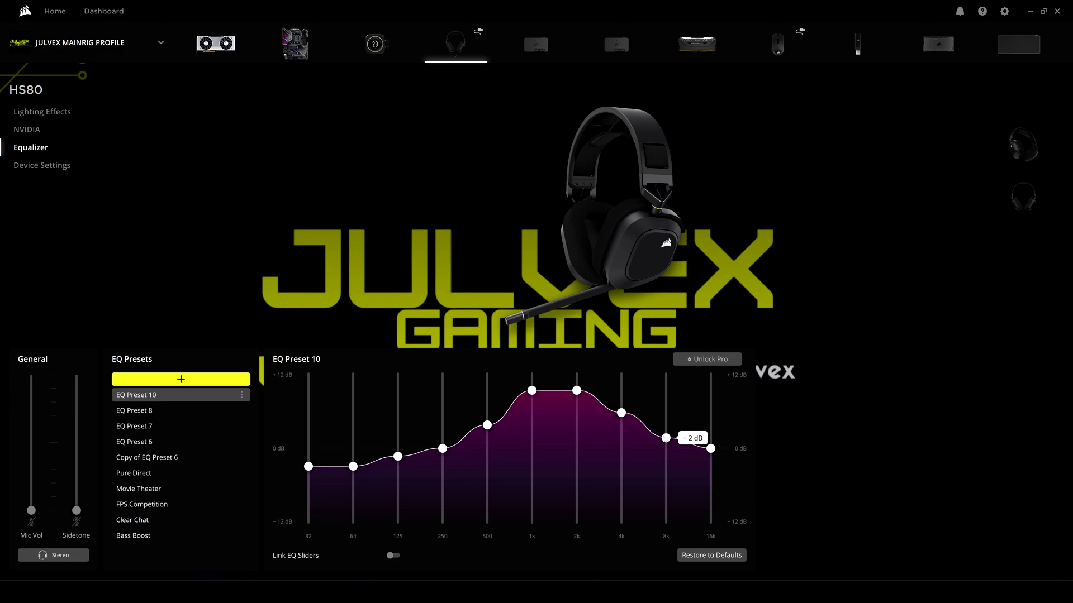
{"action": "mouse_move", "coordinate": [711, 449]}
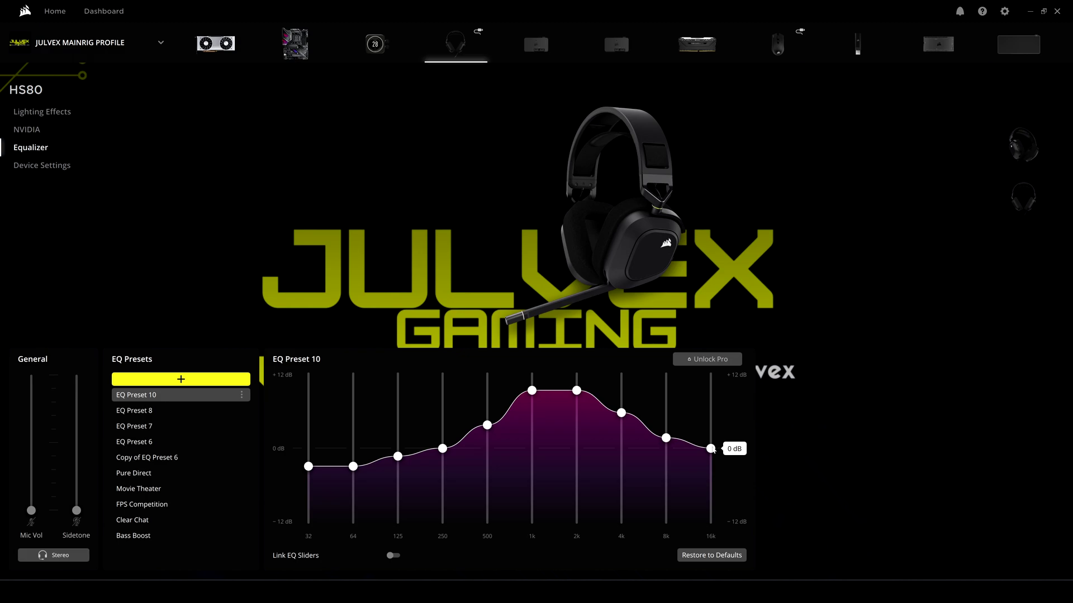
Duplicate EQ Preset 10 and rename the copy as Call Of Duty_Test.
{"action": "left_click", "coordinate": [241, 395]}
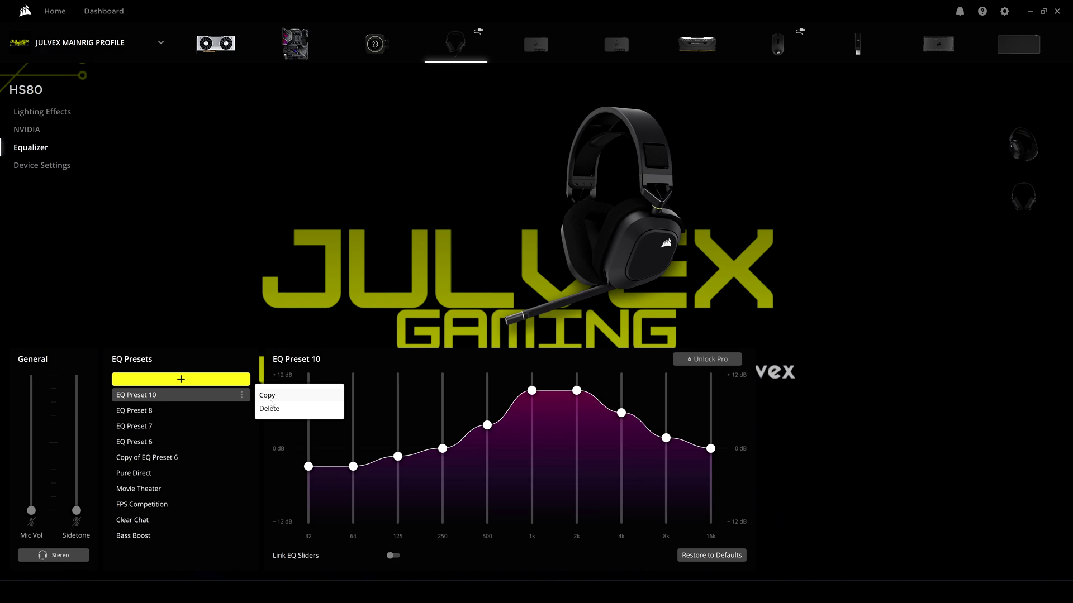
{"action": "left_click", "coordinate": [271, 396]}
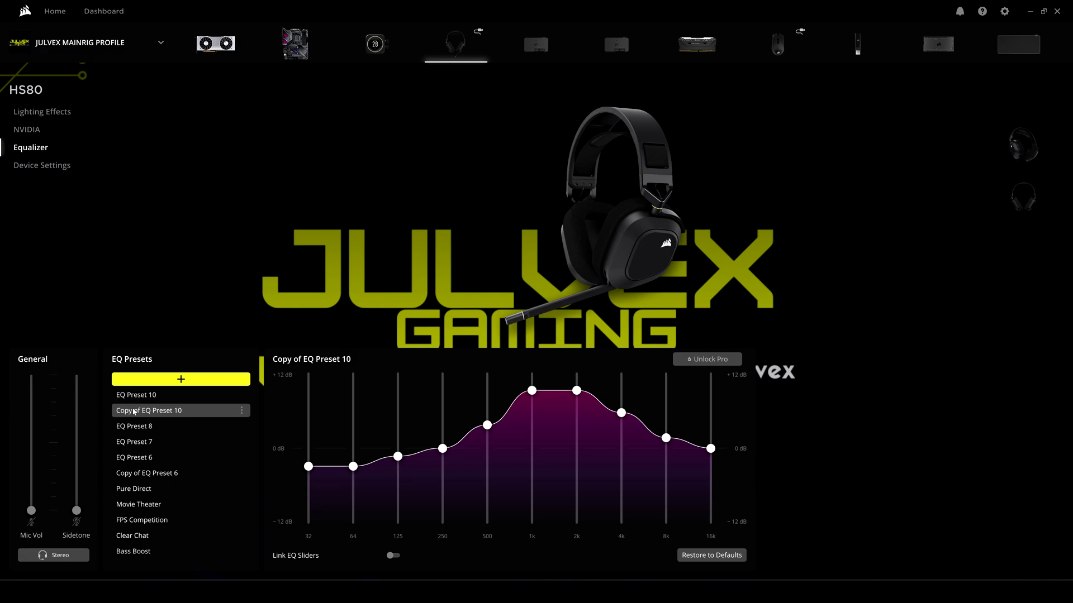
{"action": "key", "text": "Down"}
{"action": "key", "text": "Up"}
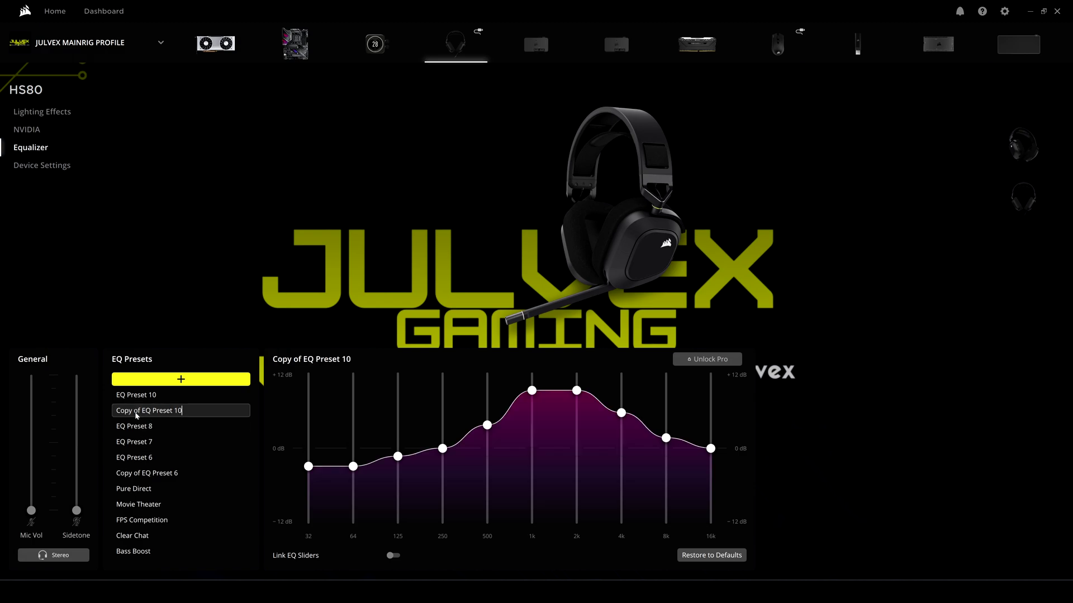
{"action": "left_click_drag", "start_coordinate": [192, 414], "coordinate": [93, 408]}
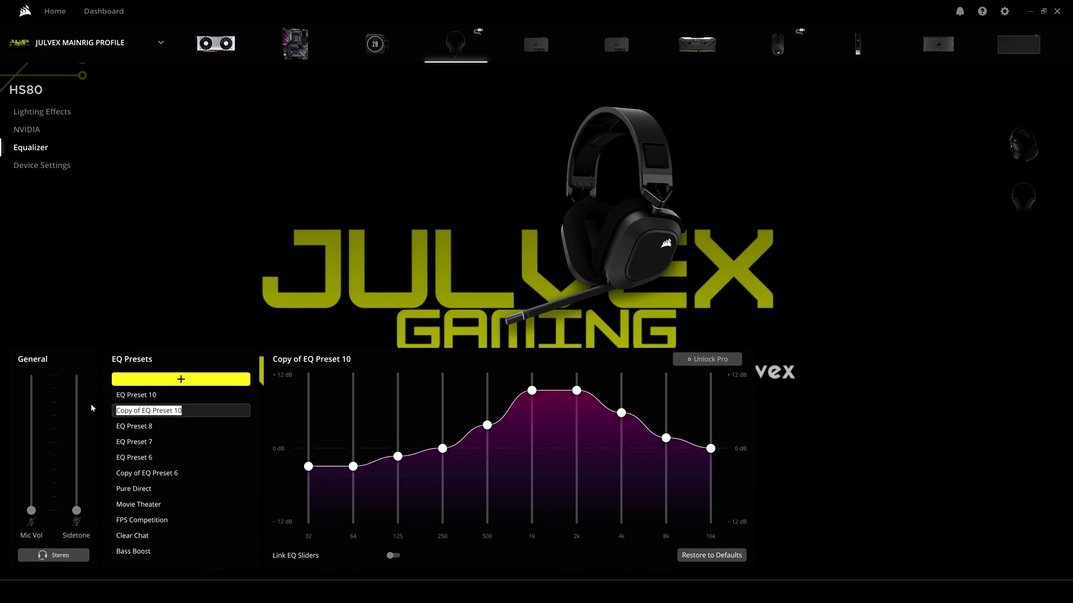
{"action": "type", "text": "C"}
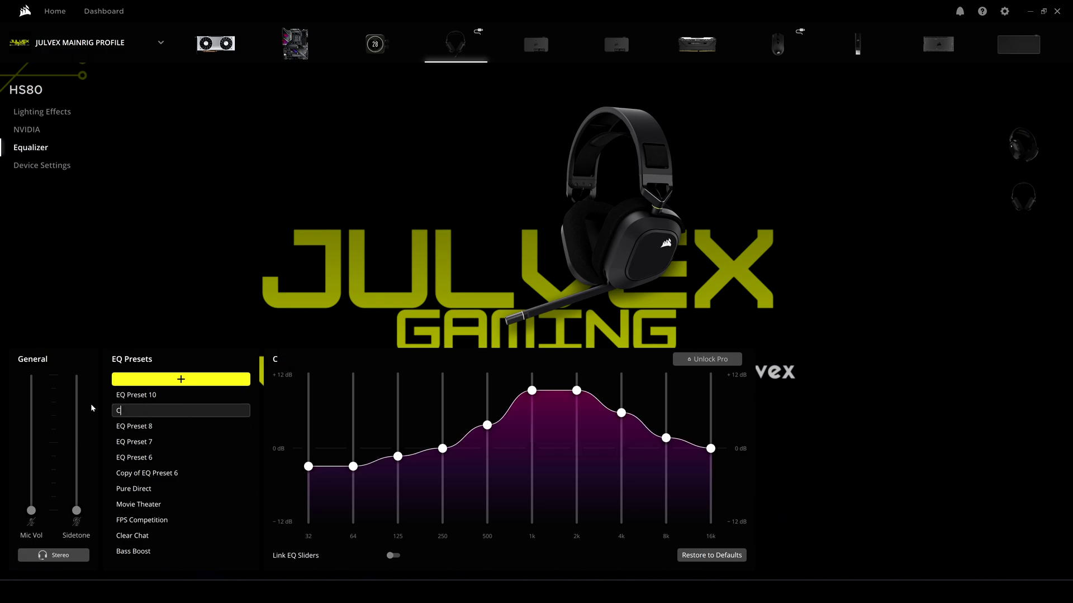
{"action": "type", "text": "all Of Duty_test"}
{"action": "key", "text": "BackSpace"}
{"action": "key", "text": "BackSpace"}
{"action": "key", "text": "BackSpace"}
{"action": "key", "text": "BackSpace"}
{"action": "type", "text": "Test"}
{"action": "left_click", "coordinate": [119, 428]}
Look through the EQ Preset 6, Pure Direct, FPS Competition and Clear Chat presets, checking which options Pure Direct offers.
{"action": "left_click", "coordinate": [138, 458]}
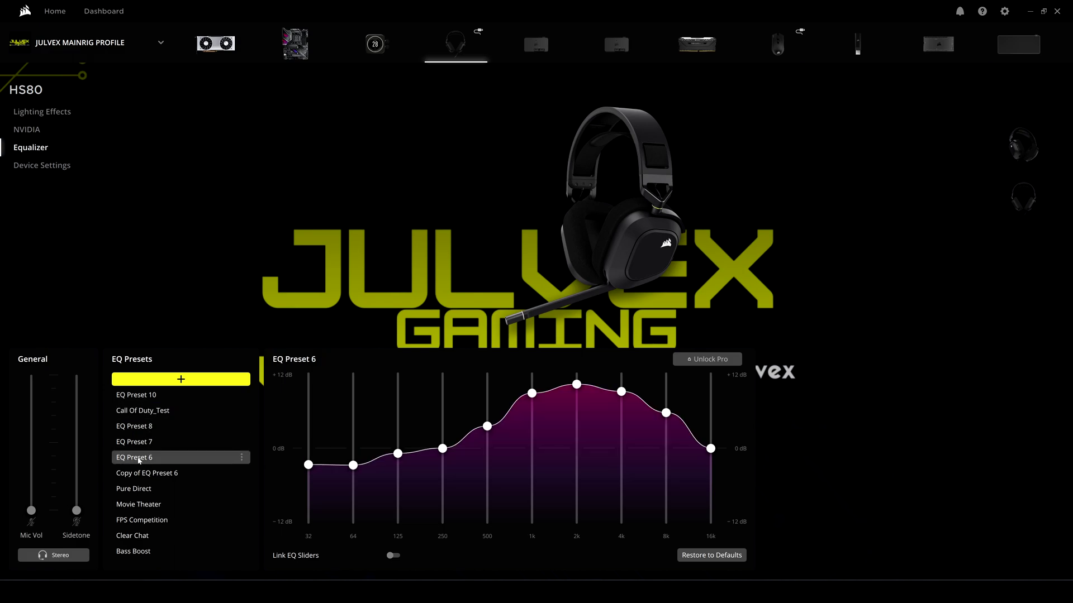
{"action": "left_click", "coordinate": [144, 491]}
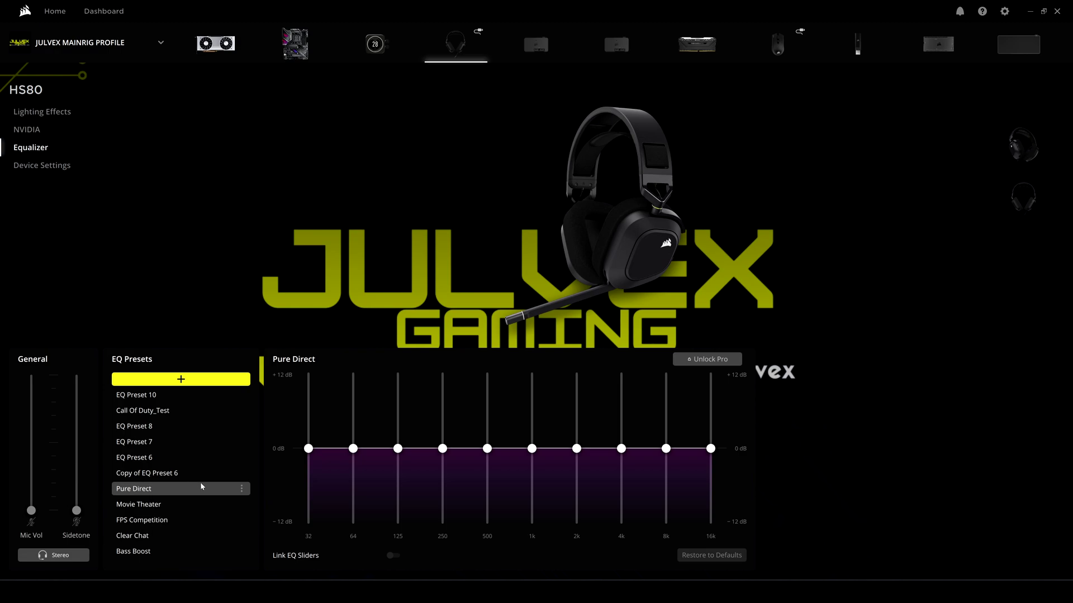
{"action": "left_click", "coordinate": [241, 488]}
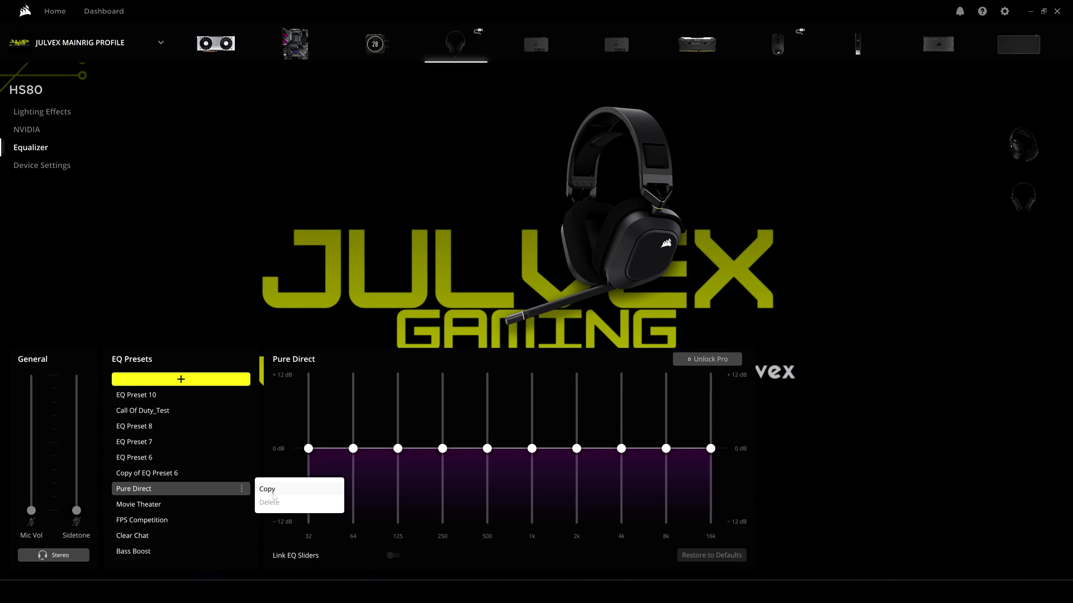
{"action": "left_click", "coordinate": [215, 519]}
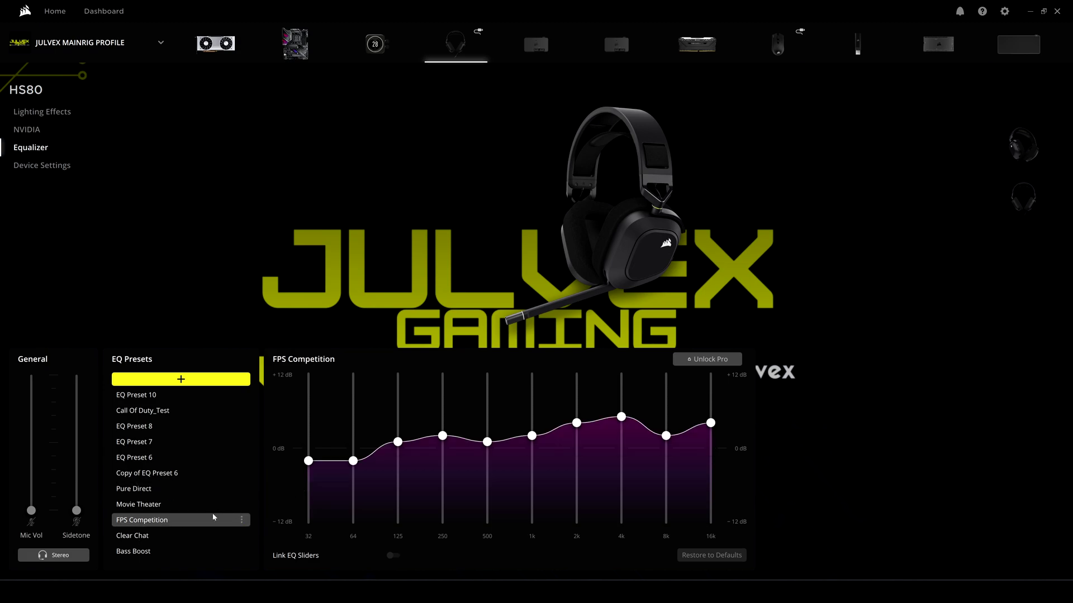
{"action": "left_click", "coordinate": [152, 535]}
Duplicate the FPS Competition preset and fine-tune the copy's 32 Hz band to about -2 dB.
{"action": "left_click", "coordinate": [159, 521]}
{"action": "left_click", "coordinate": [242, 521]}
{"action": "left_click", "coordinate": [261, 517]}
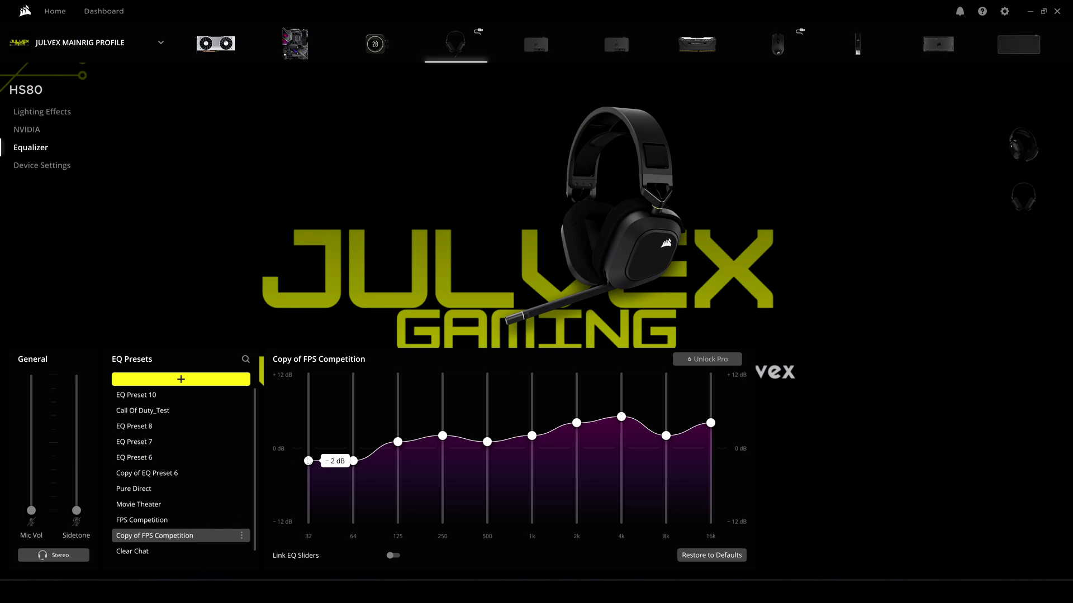
{"action": "left_click_drag", "start_coordinate": [309, 461], "coordinate": [309, 463]}
{"action": "left_click_drag", "start_coordinate": [308, 464], "coordinate": [308, 462]}
Rename the copied FPS Competition preset as FPS.
{"action": "double_click", "coordinate": [198, 535]}
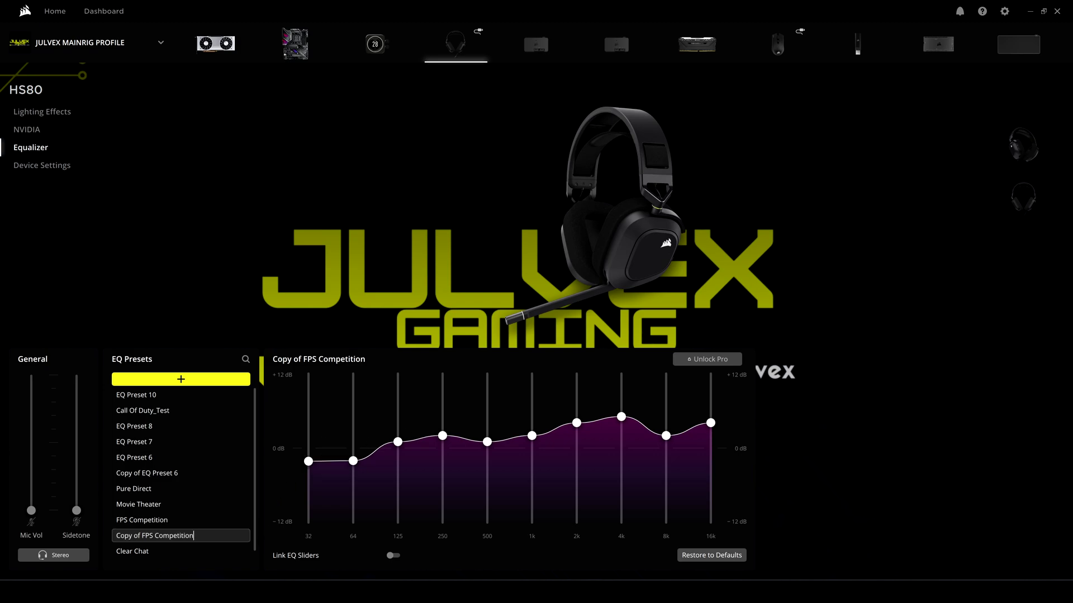
{"action": "key", "text": "ctrl+a"}
{"action": "type", "text": "FPS"}
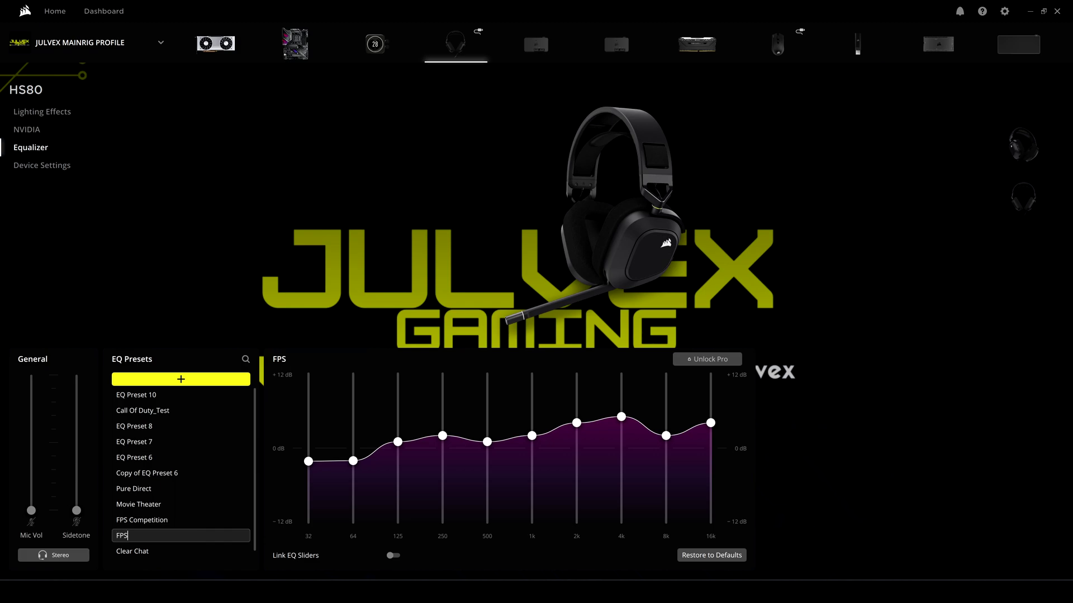
{"action": "key", "text": "Return"}
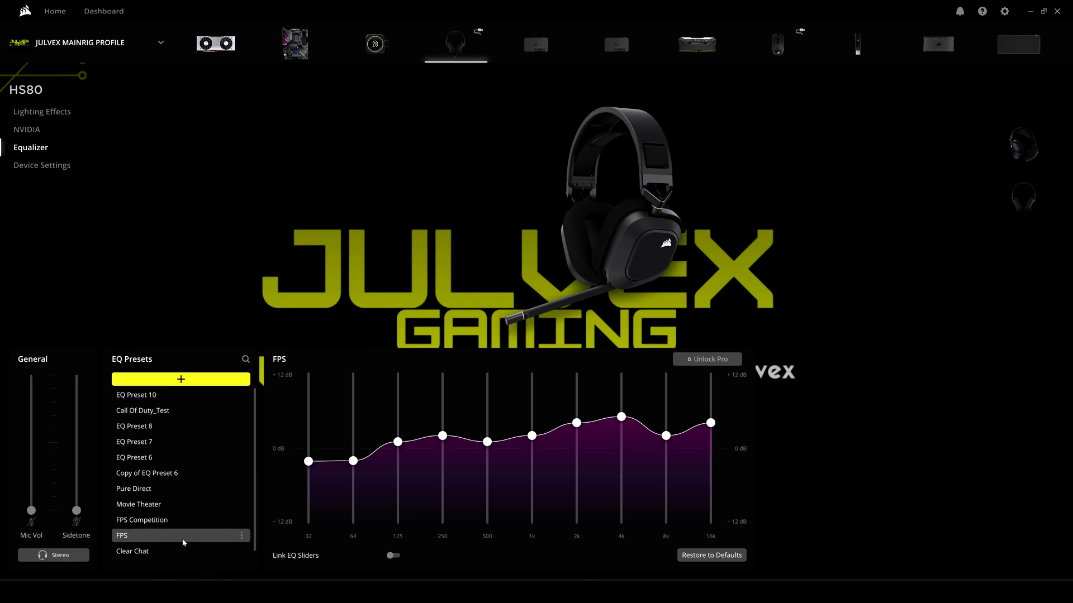
Compare the FPS Competition and FPS curves, and open the NVIDIA Broadcast settings for the HS80.
{"action": "left_click", "coordinate": [166, 520]}
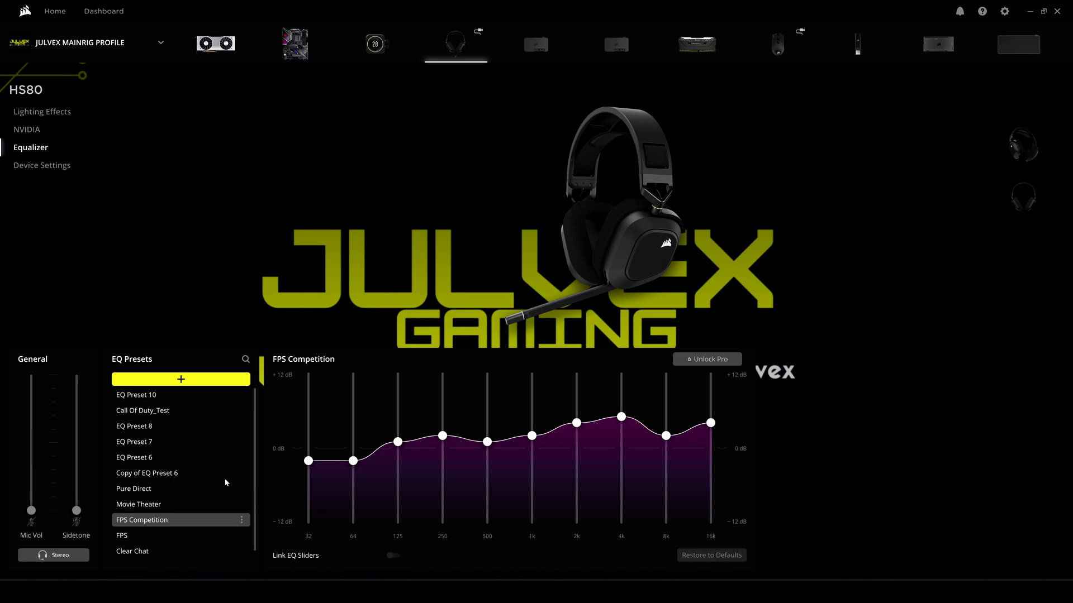
{"action": "left_click", "coordinate": [123, 537]}
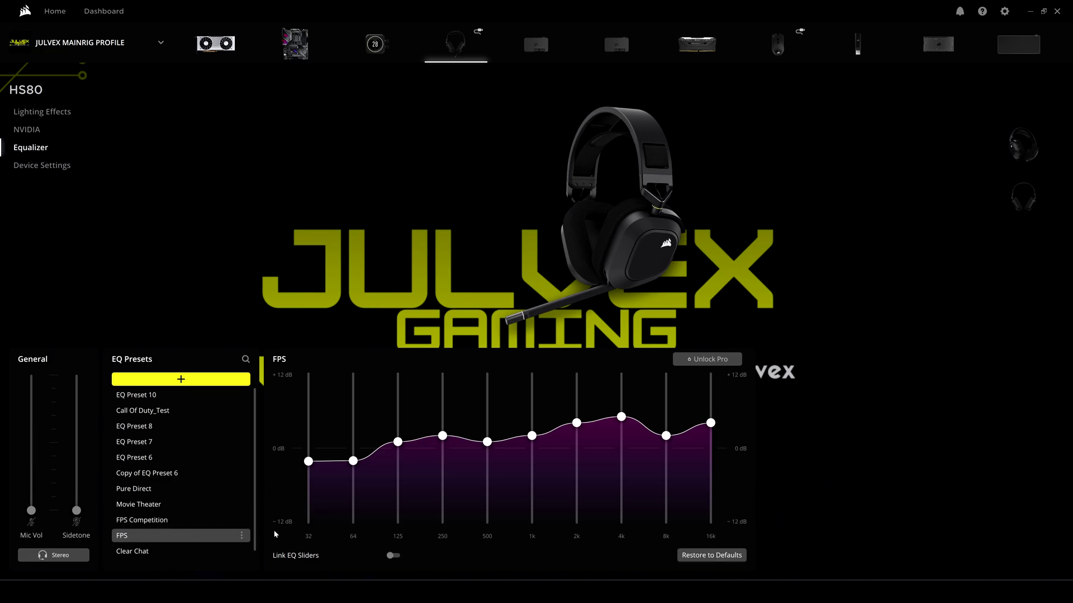
{"action": "left_click", "coordinate": [27, 130]}
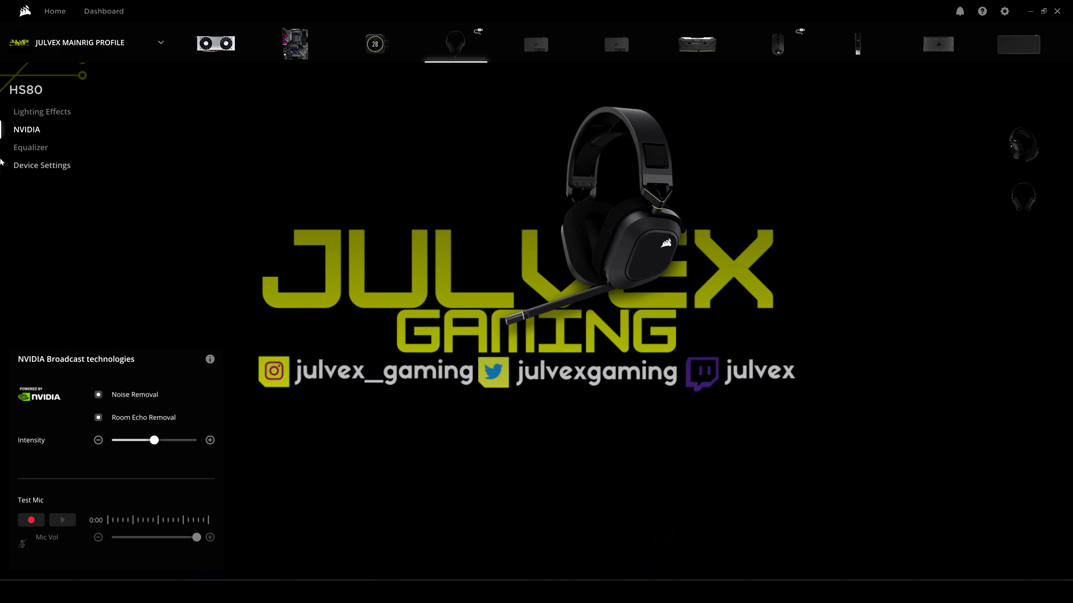